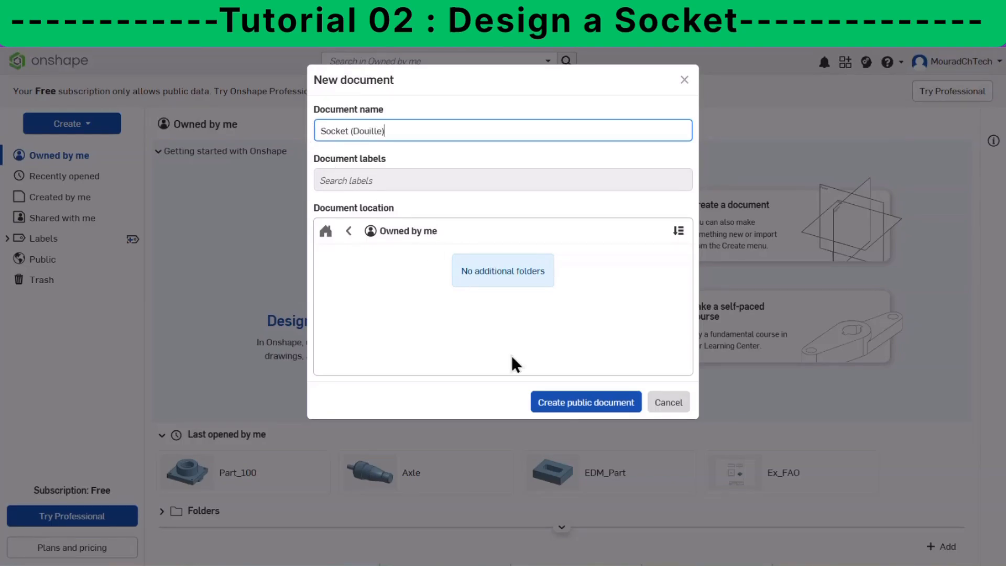
# Step: Create the public document Socket (Douille) and start a sketch on the Front plane, viewed face-on
pyautogui.click(573, 409)
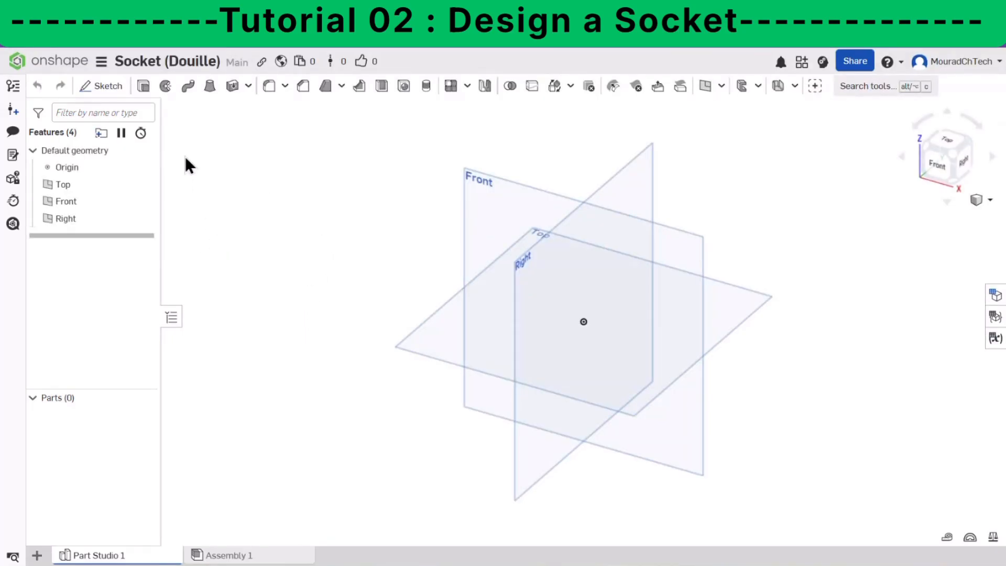
pyautogui.click(107, 85)
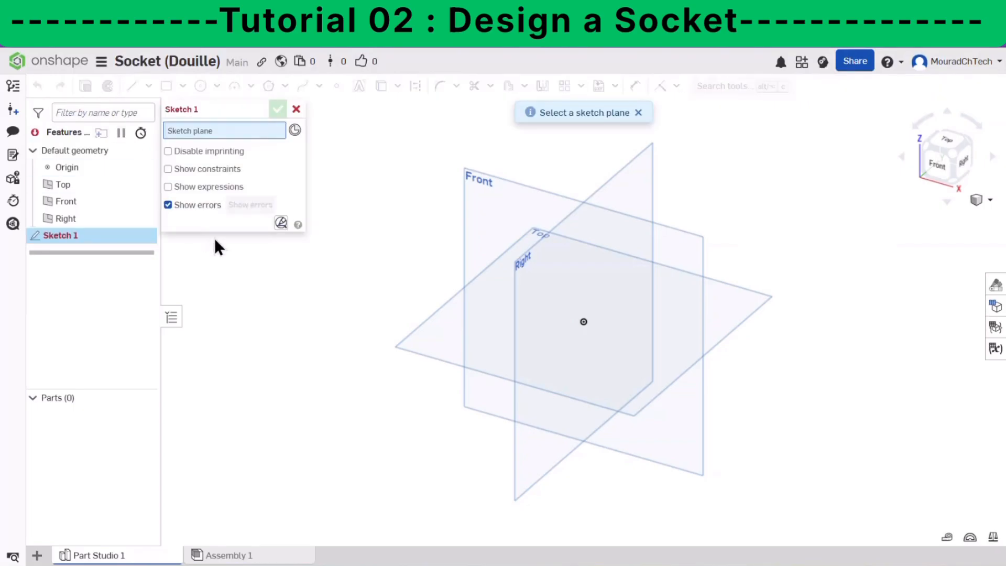
pyautogui.click(507, 218)
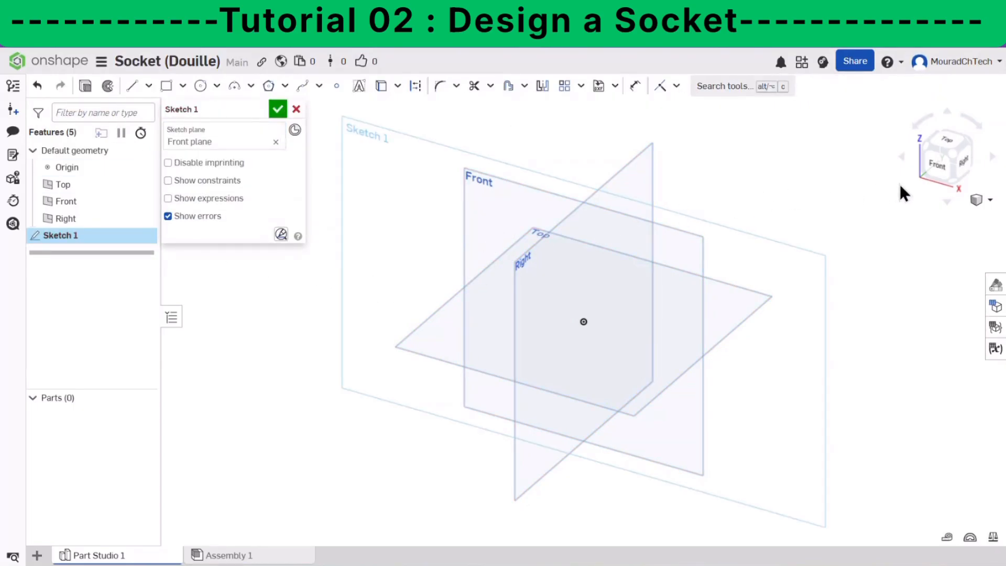
pyautogui.click(935, 171)
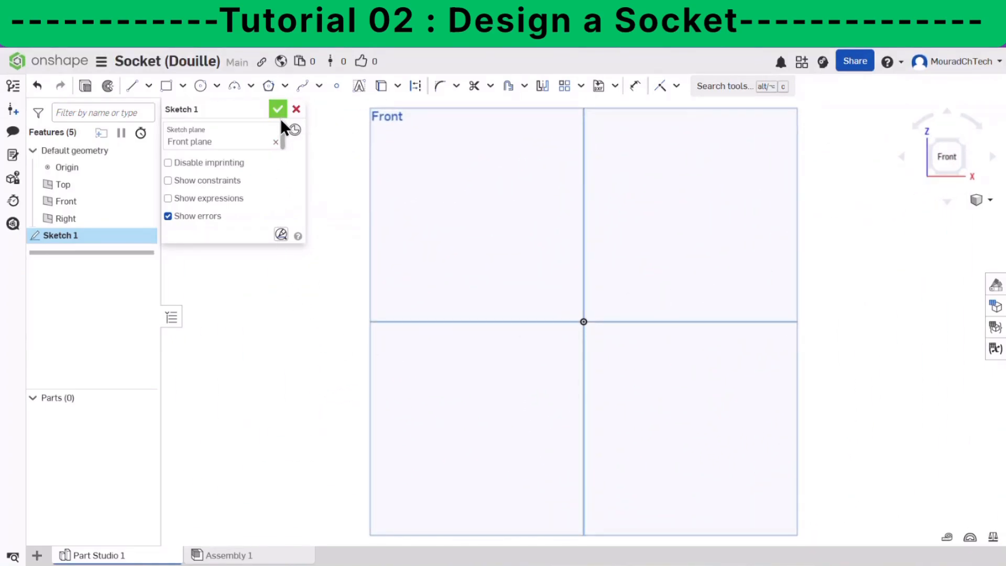
# Step: Sketch the profile's outer edges from the vertical axis: about 21 mm across, 18 mm down, a horizontal run, a 6 mm bevel and 13 mm down
pyautogui.click(131, 92)
pyautogui.click(584, 321)
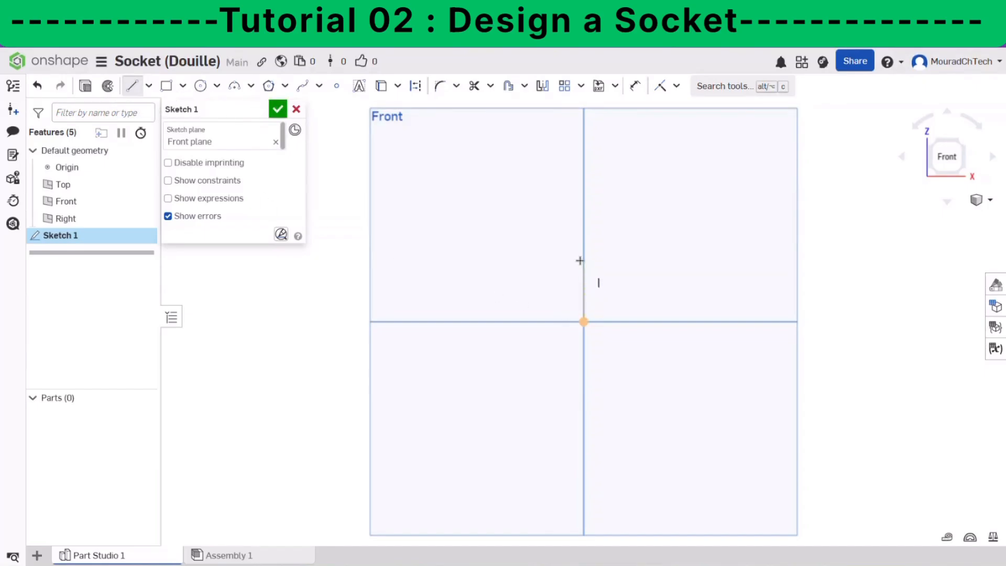
pyautogui.click(583, 176)
pyautogui.click(642, 175)
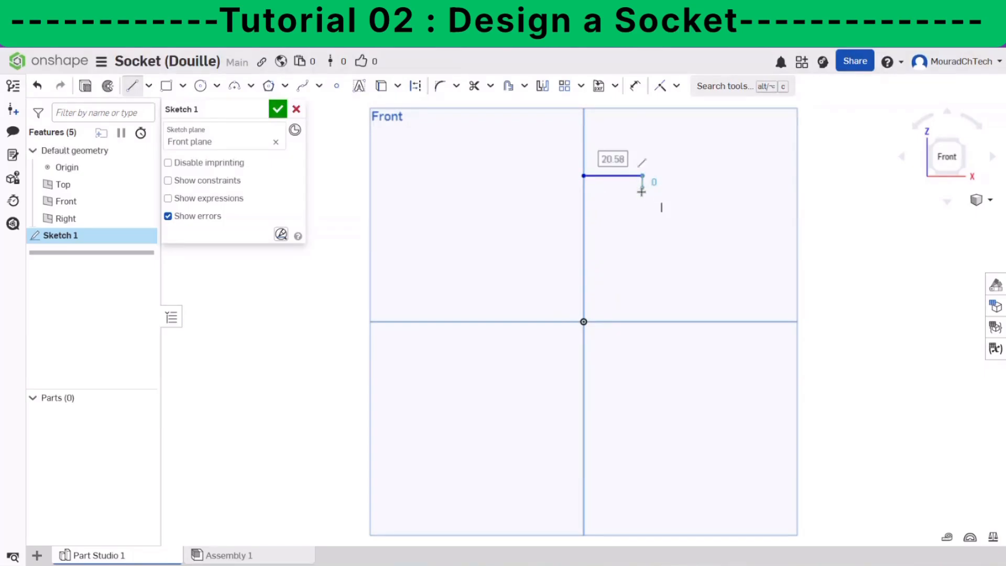
pyautogui.click(642, 229)
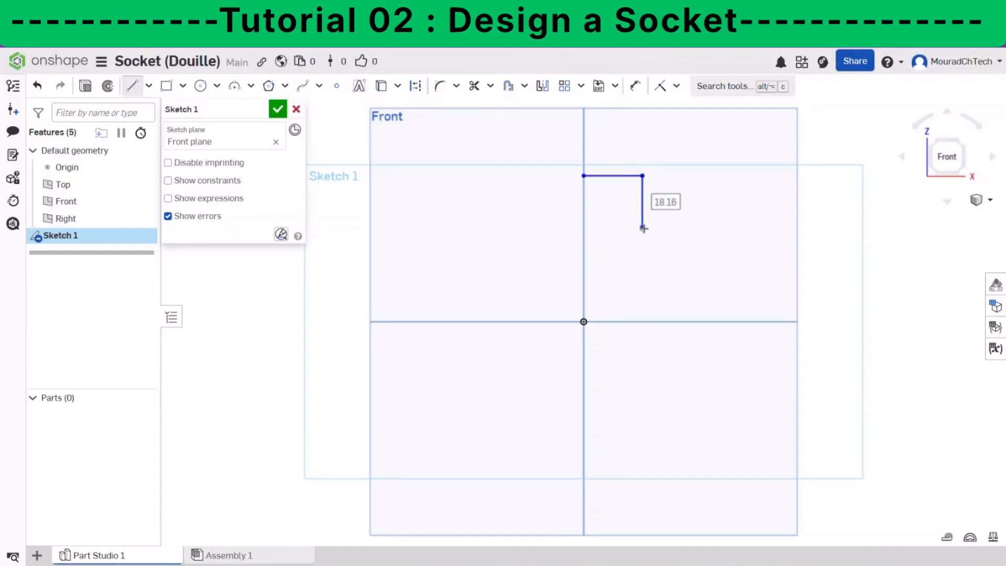
pyautogui.click(733, 228)
pyautogui.click(742, 240)
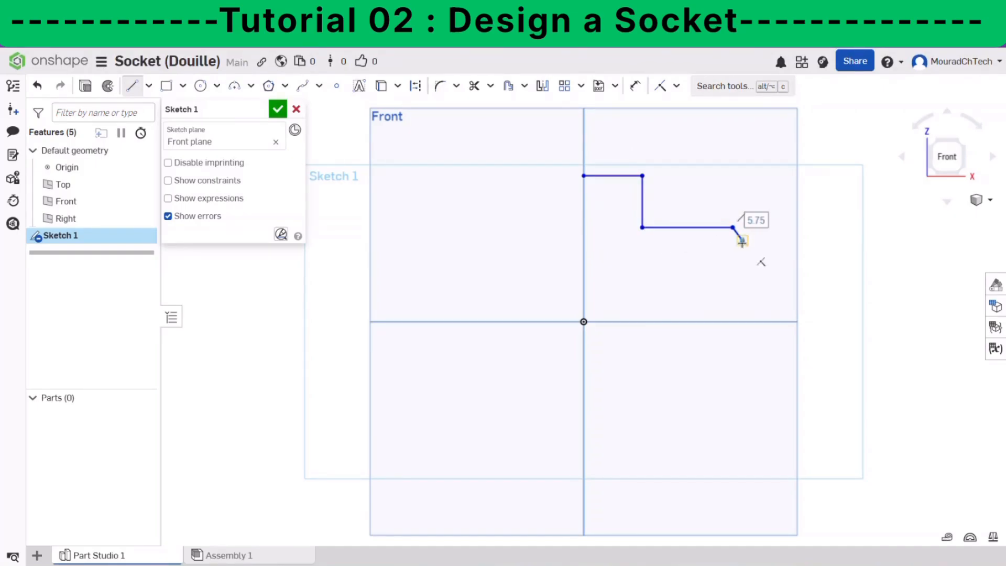
pyautogui.click(742, 279)
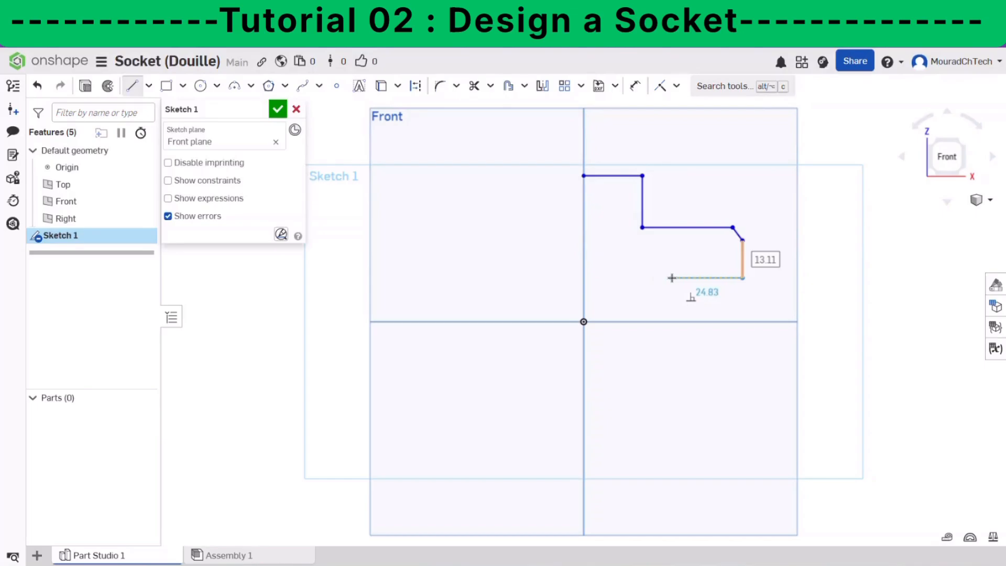
# Step: Close the profile with an inward run, a step about 6 mm down, a 30 mm bottom edge and a 42 mm side along the vertical axis
pyautogui.click(671, 277)
pyautogui.click(670, 295)
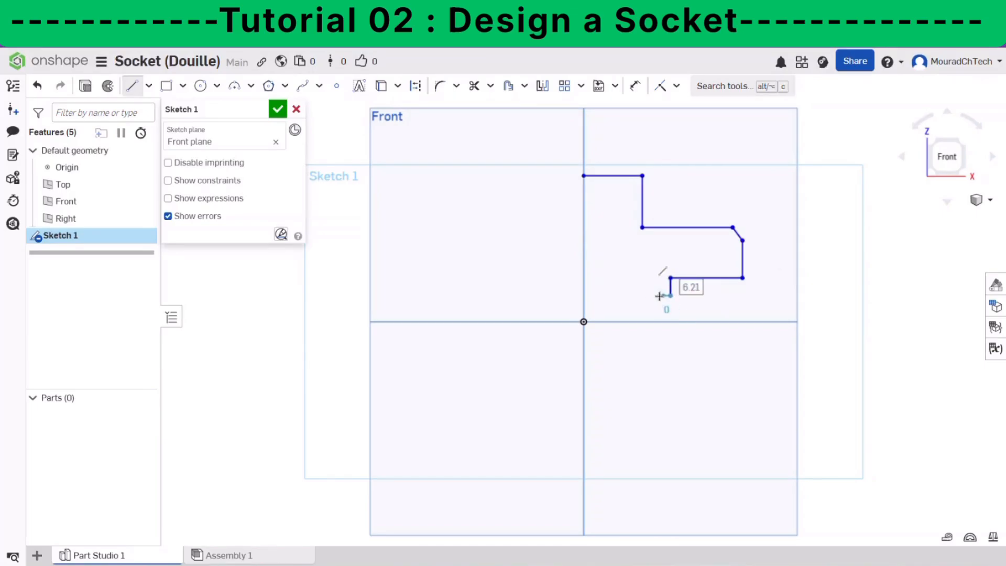
pyautogui.click(584, 295)
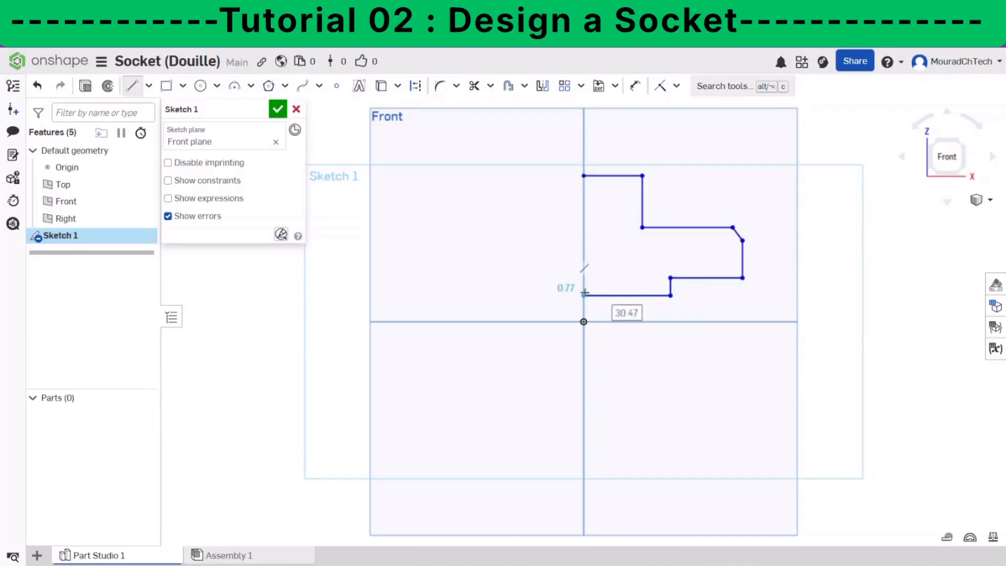
pyautogui.click(584, 176)
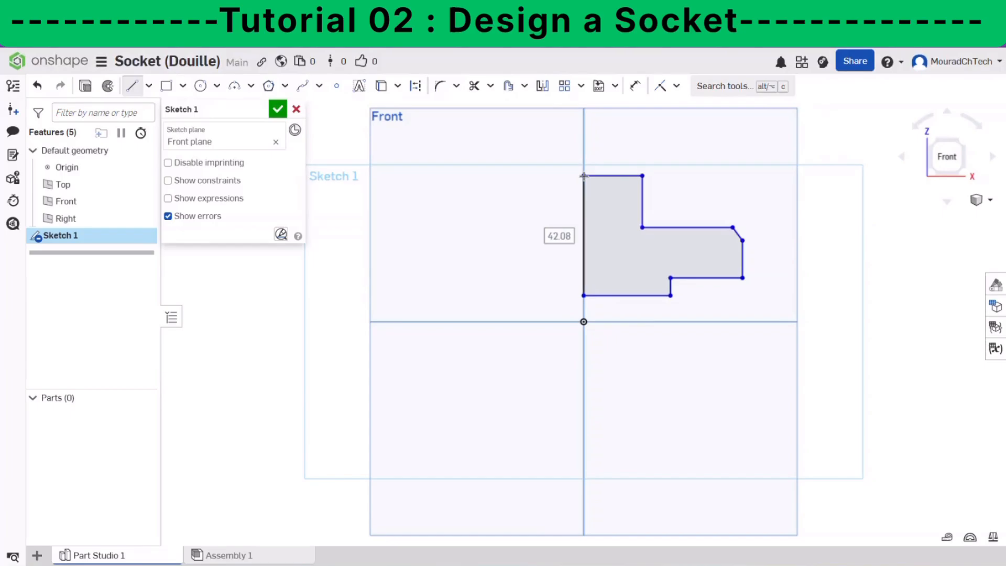
pyautogui.rightClick(584, 176)
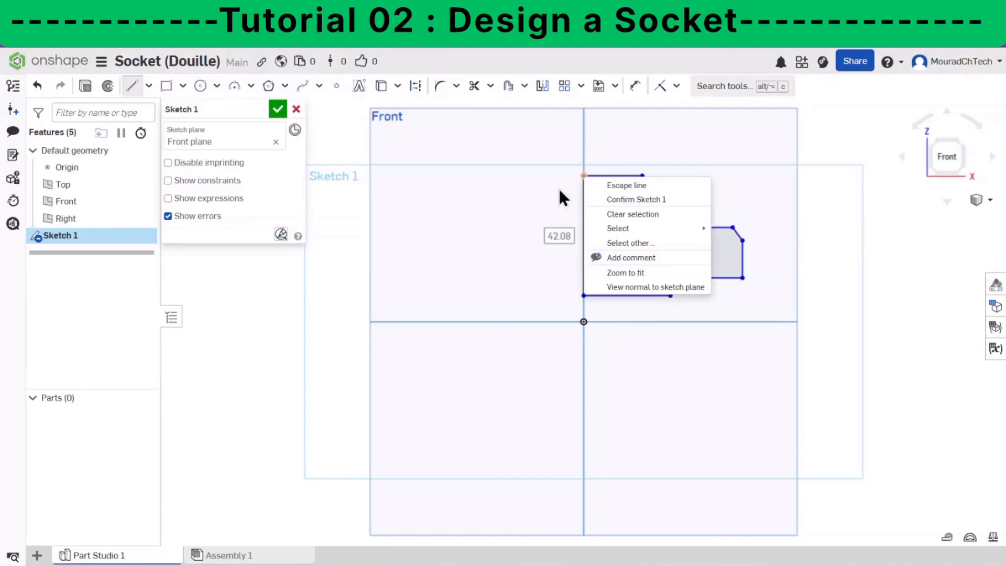
pyautogui.click(610, 185)
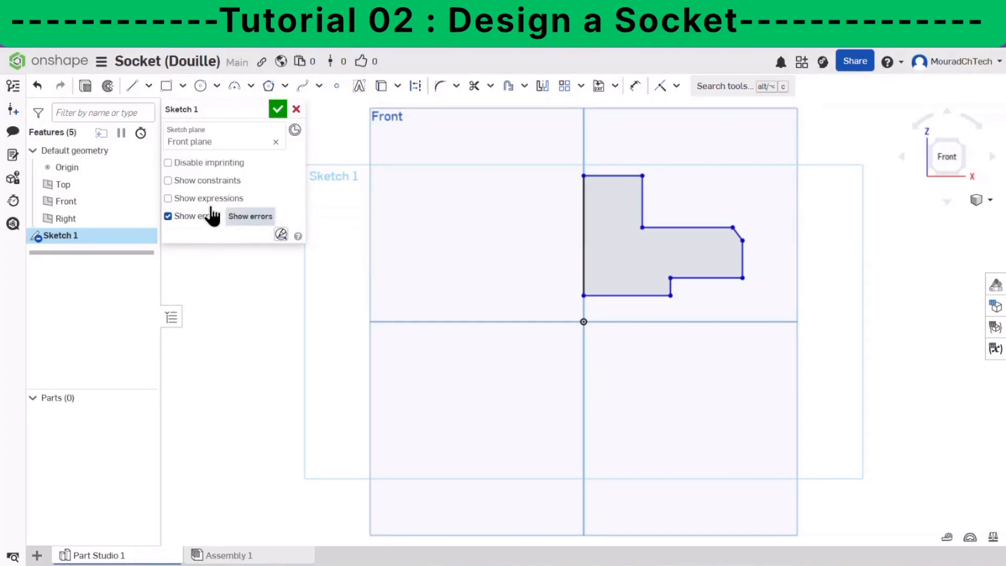
# Step: Draw a horizontal line about 81 mm long from the origin below the profile and convert it to construction geometry
pyautogui.click(149, 87)
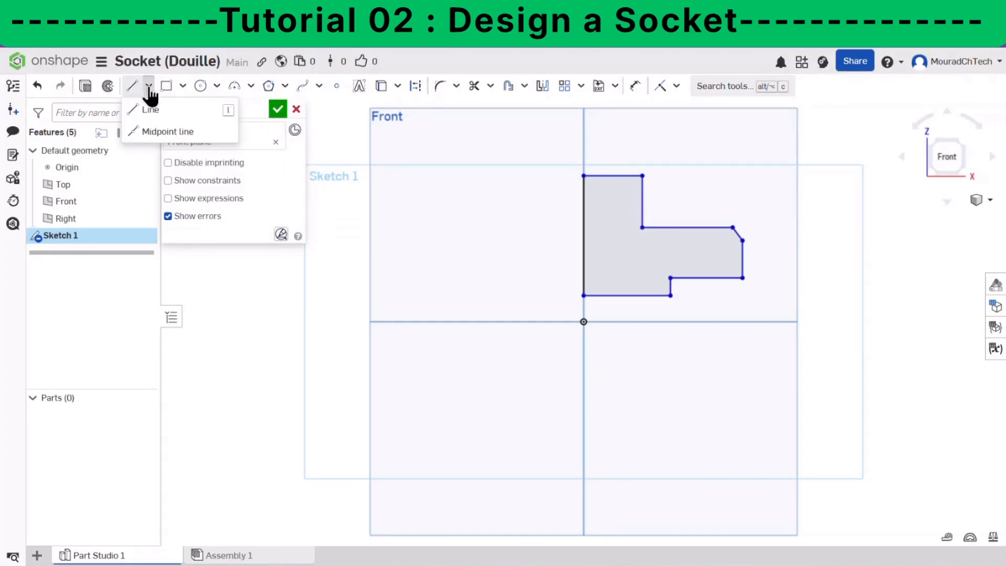
pyautogui.click(150, 87)
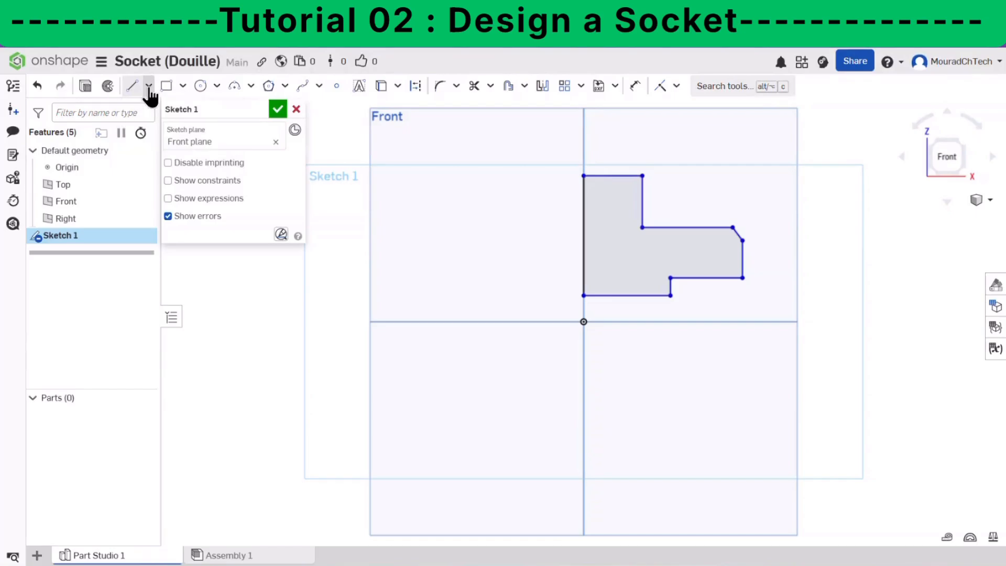
pyautogui.click(132, 85)
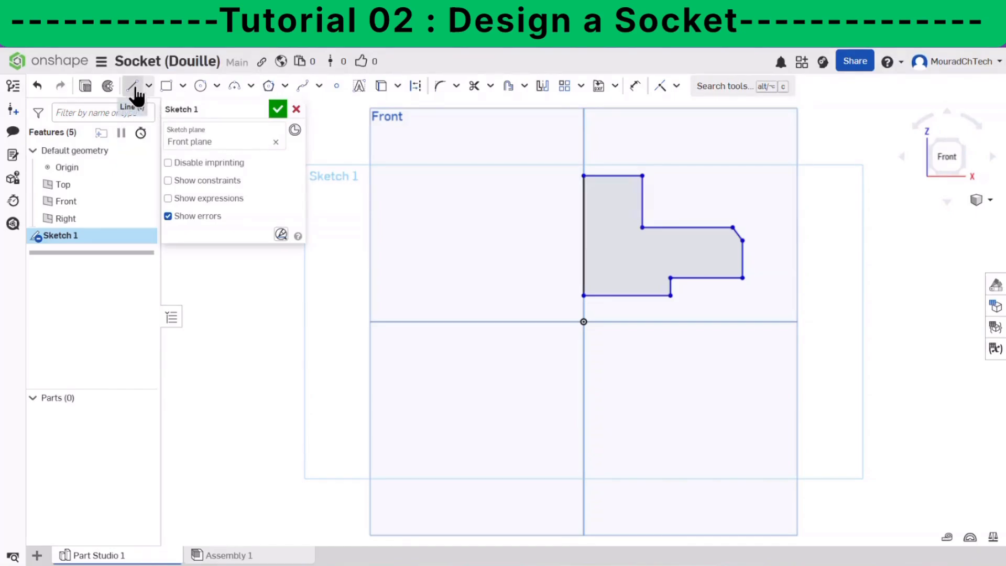
pyautogui.click(584, 322)
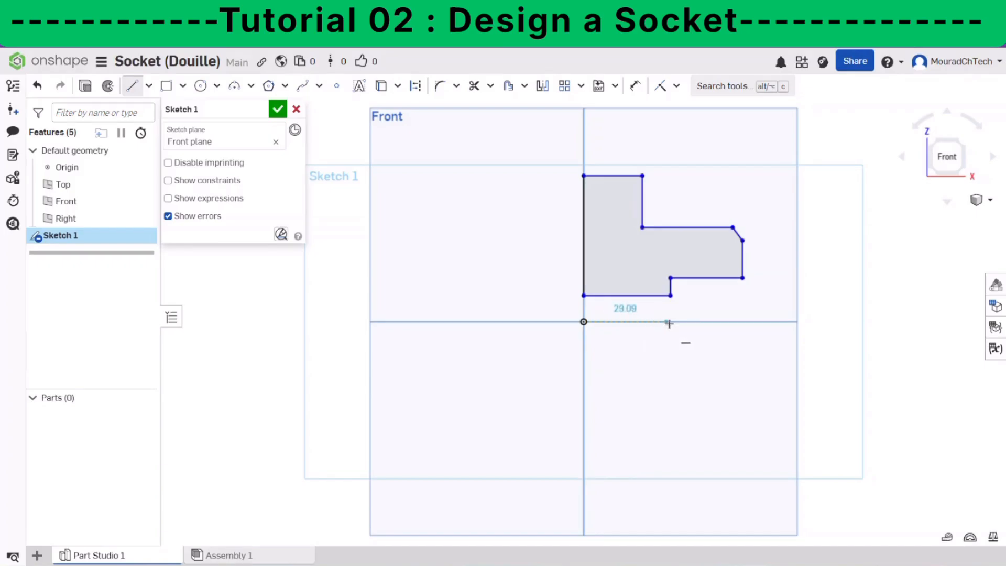
pyautogui.click(815, 323)
pyautogui.rightClick(816, 324)
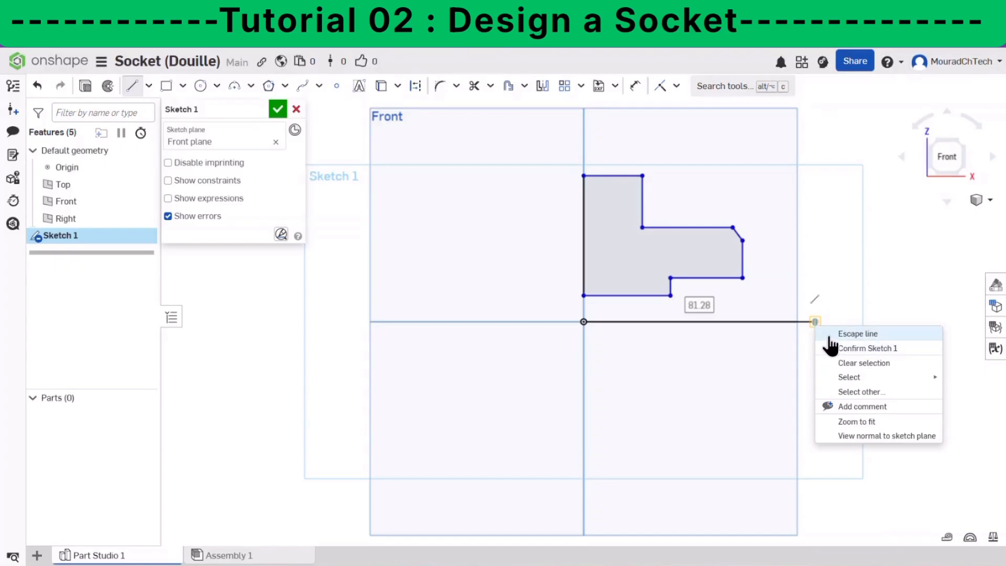
pyautogui.click(831, 335)
pyautogui.click(741, 322)
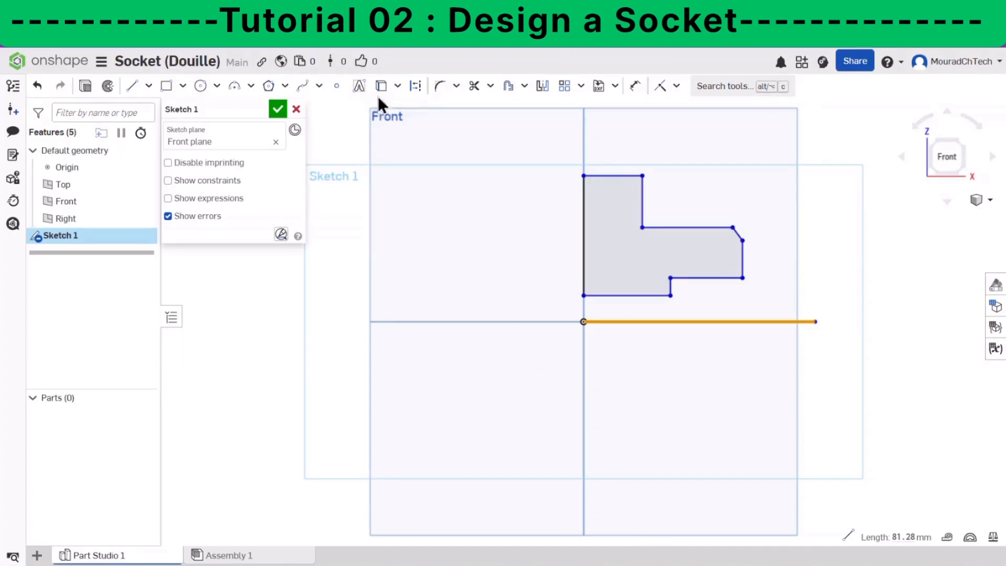
pyautogui.click(417, 87)
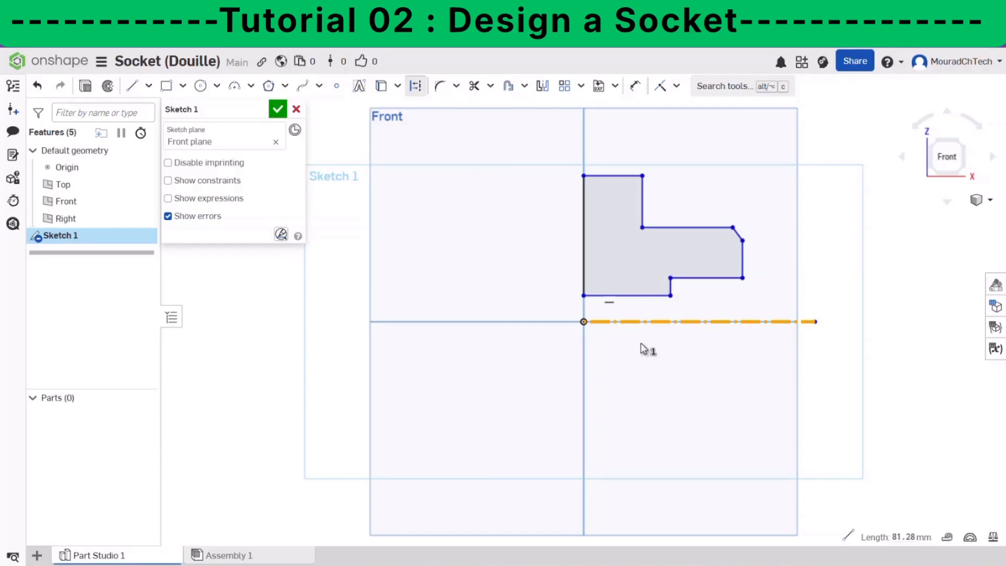
pyautogui.click(879, 315)
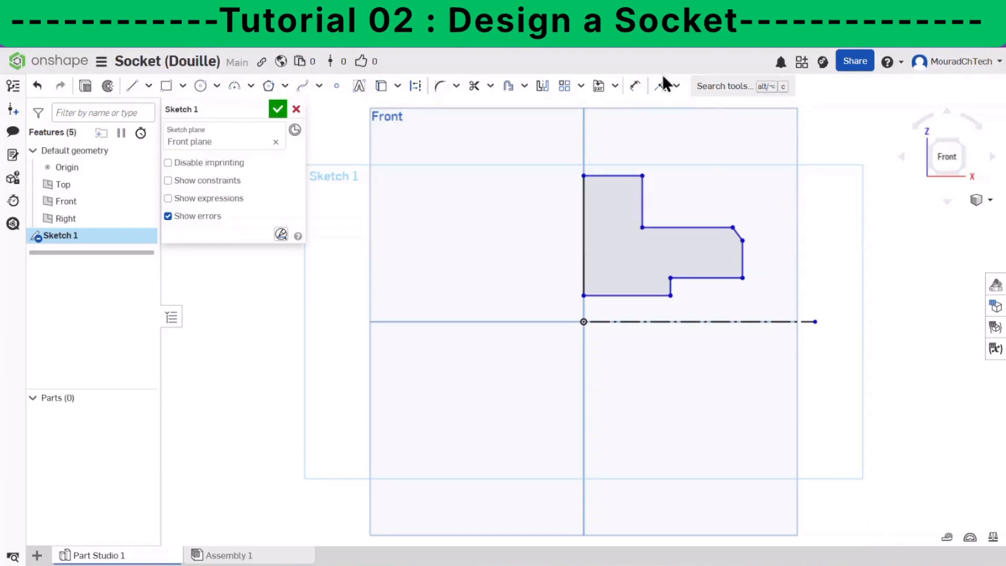
# Step: Dimension the profile's top edge to 12 mm
pyautogui.click(635, 87)
pyautogui.click(610, 176)
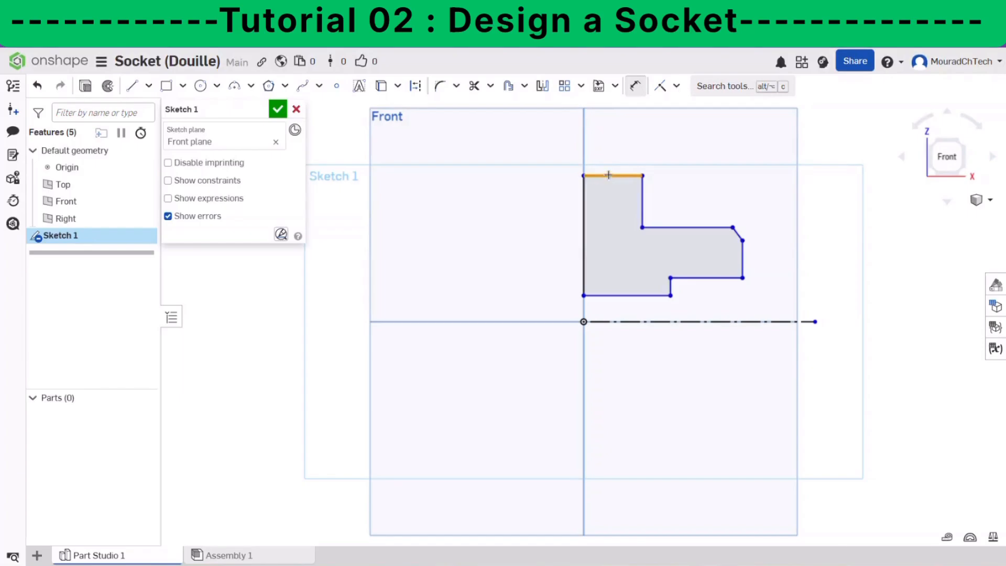
pyautogui.click(614, 149)
pyautogui.write('12')
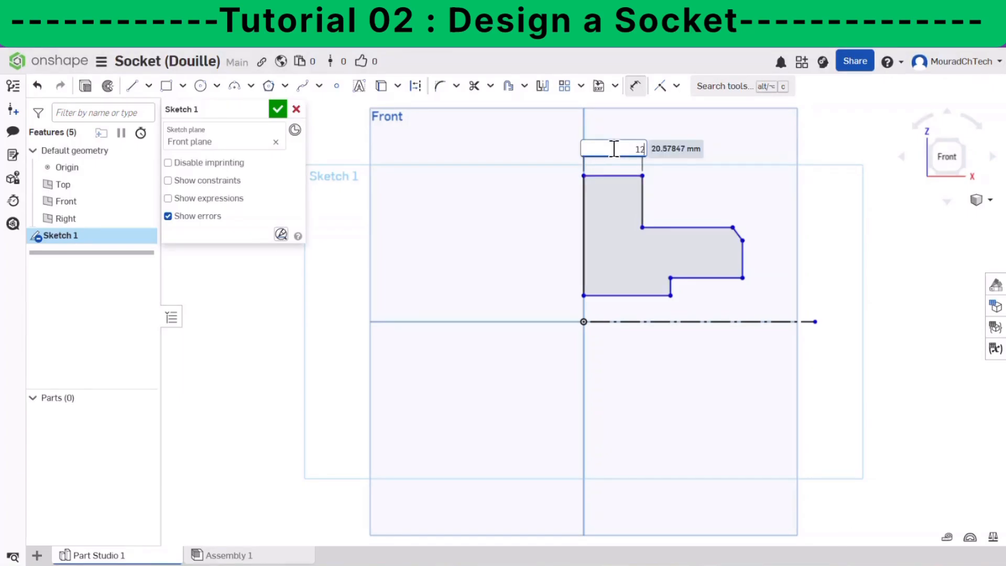
pyautogui.press('Return')
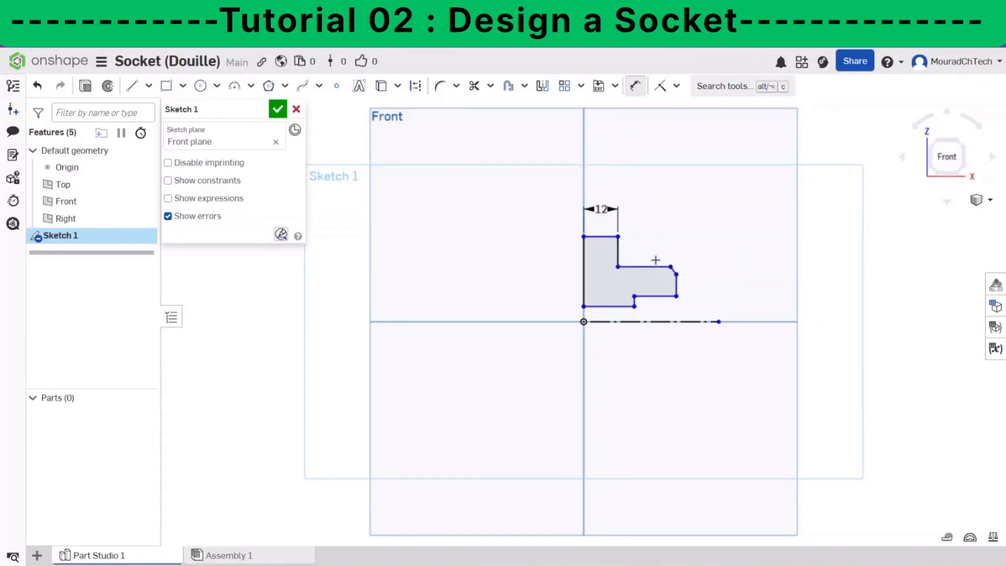
# Step: Dimension the distance between the construction centerline and the profile's lowest horizontal edge to 8 mm
pyautogui.click(611, 321)
pyautogui.click(608, 306)
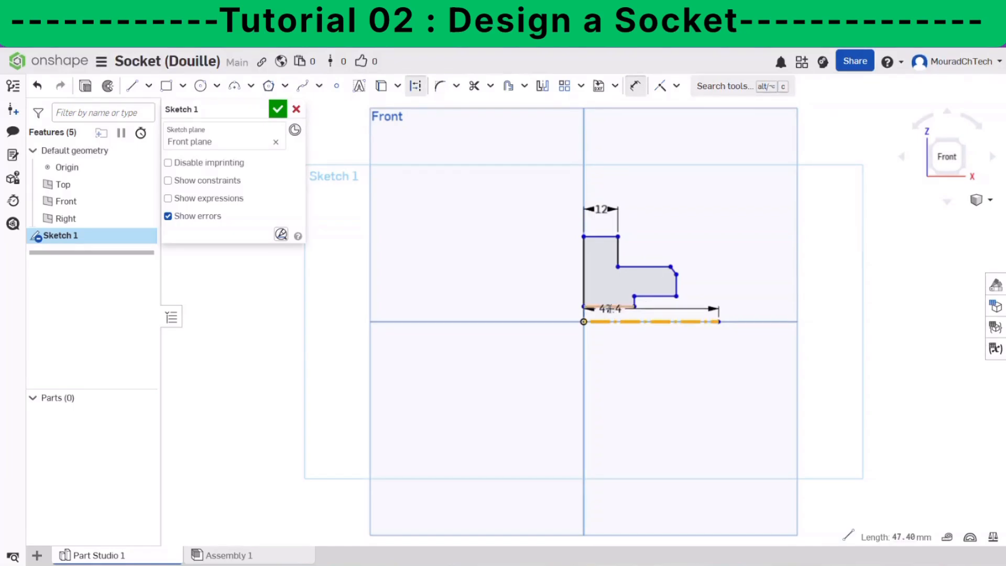
pyautogui.click(558, 314)
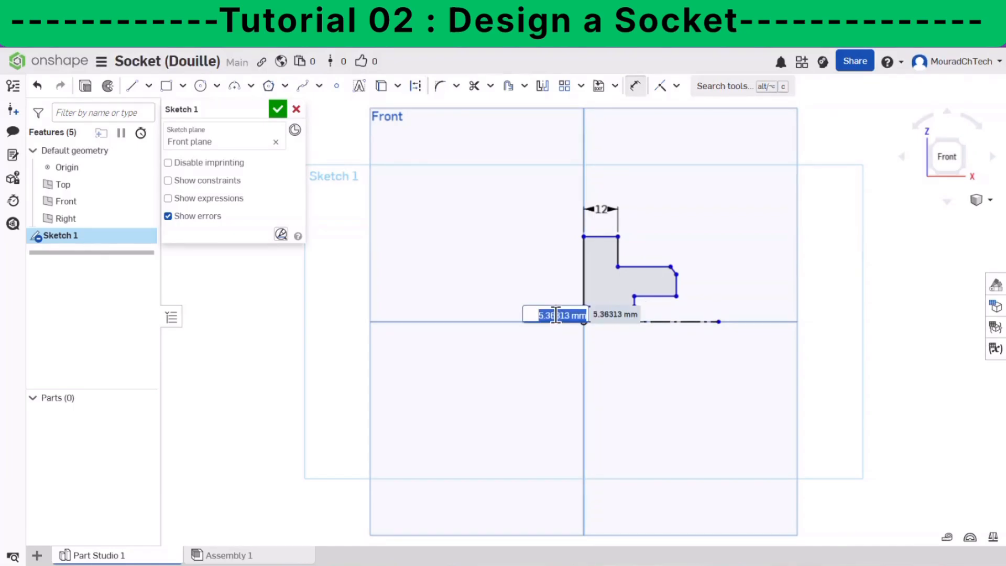
pyautogui.write('8')
pyautogui.press('Return')
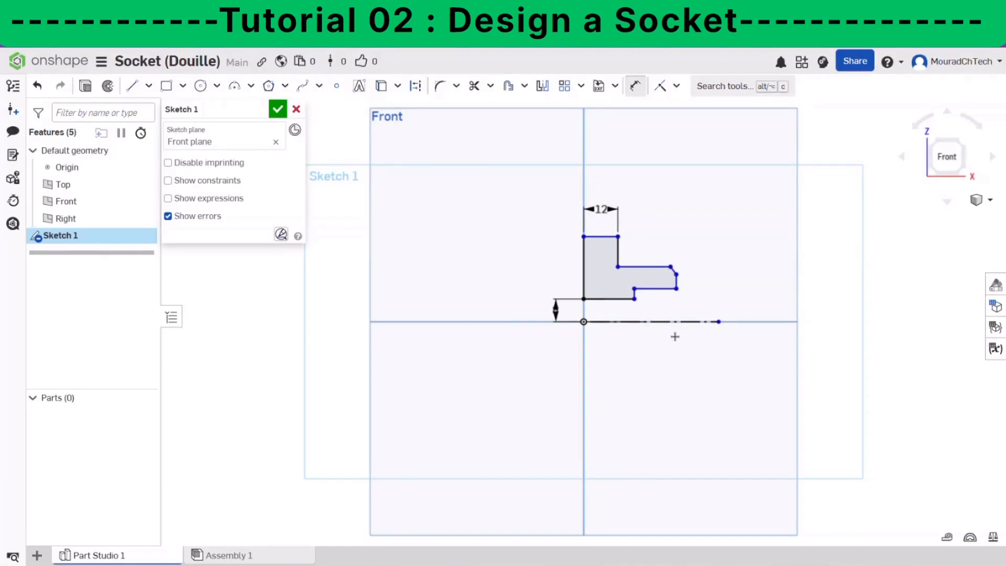
# Step: Dimension the distance between the construction centerline and the raised lower edge past the step to 13 mm
pyautogui.click(665, 322)
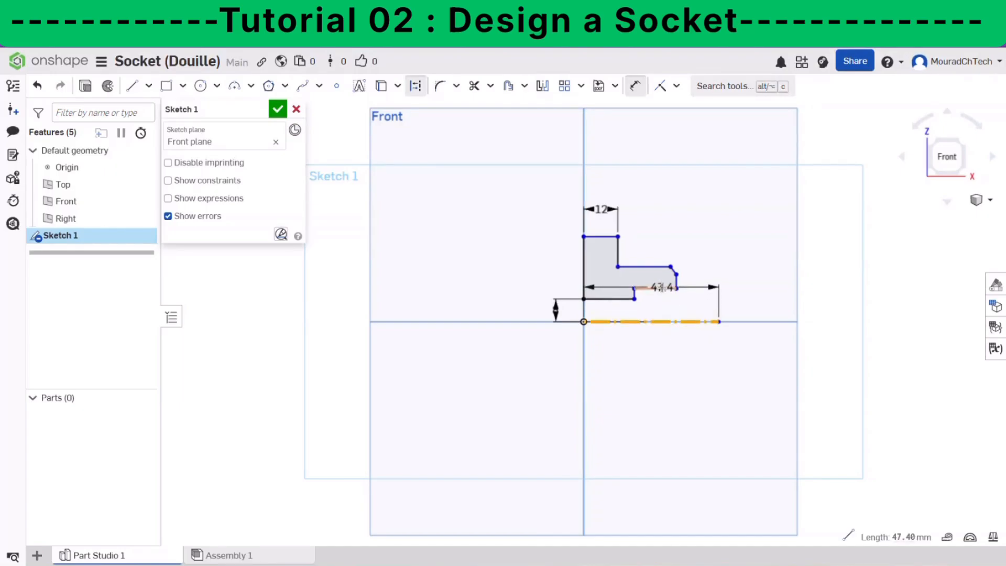
pyautogui.click(662, 288)
pyautogui.click(723, 317)
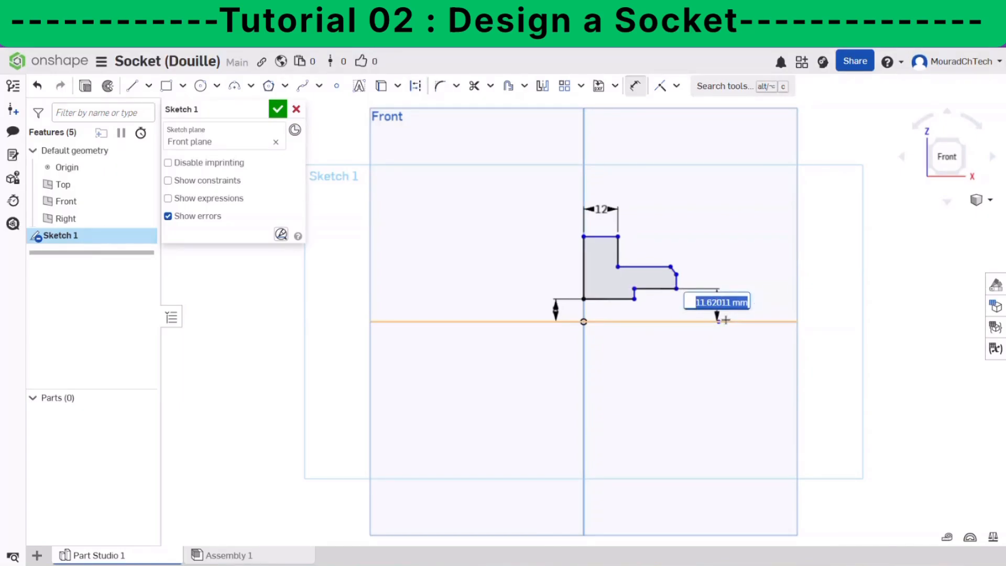
pyautogui.write('13')
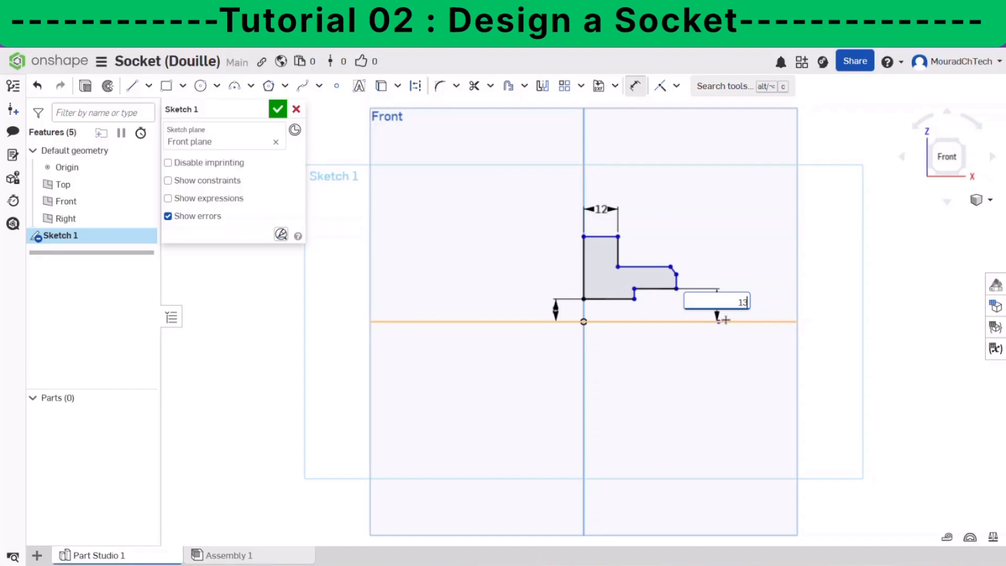
pyautogui.press('Return')
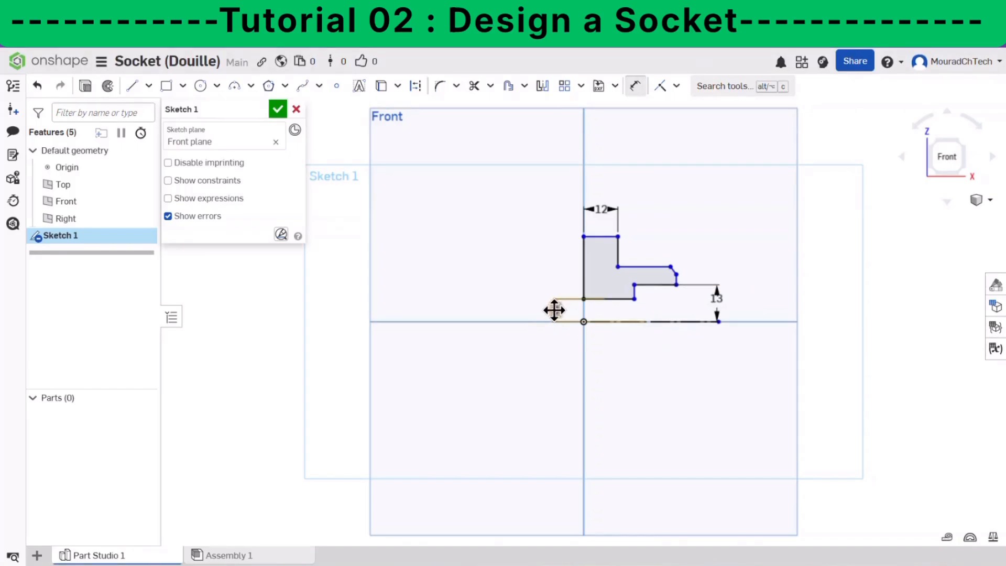
# Step: Move the 8 mm dimension slightly outward from the profile and place its value above the arrows
pyautogui.moveTo(554, 311); pyautogui.dragTo(547, 283)
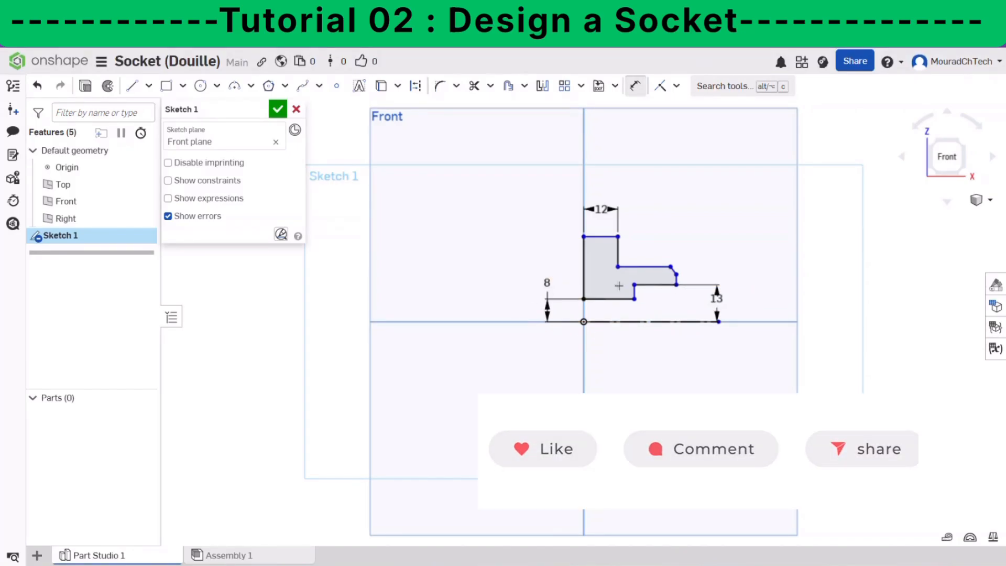
pyautogui.scroll(3, 711, 301)
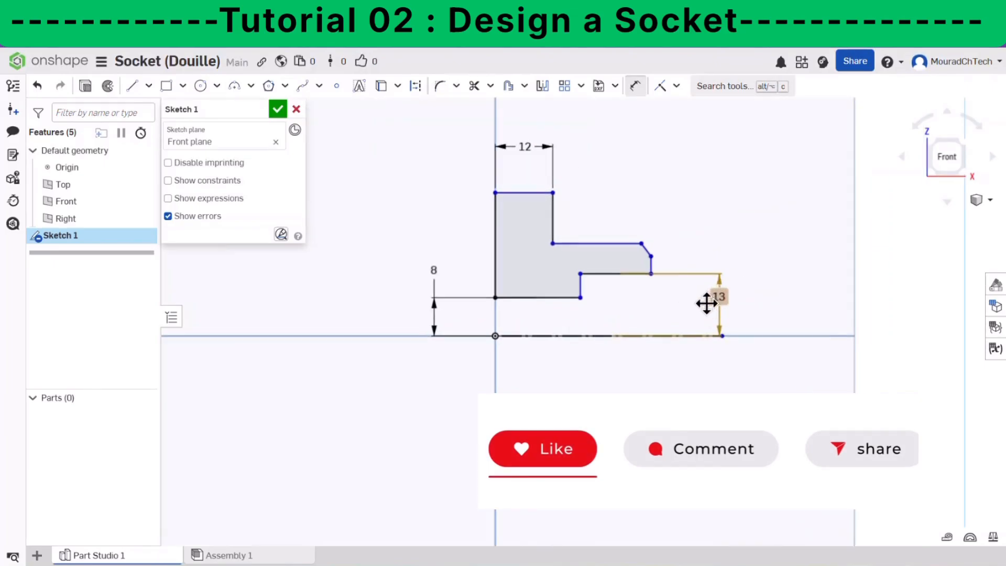
pyautogui.scroll(2, 705, 303)
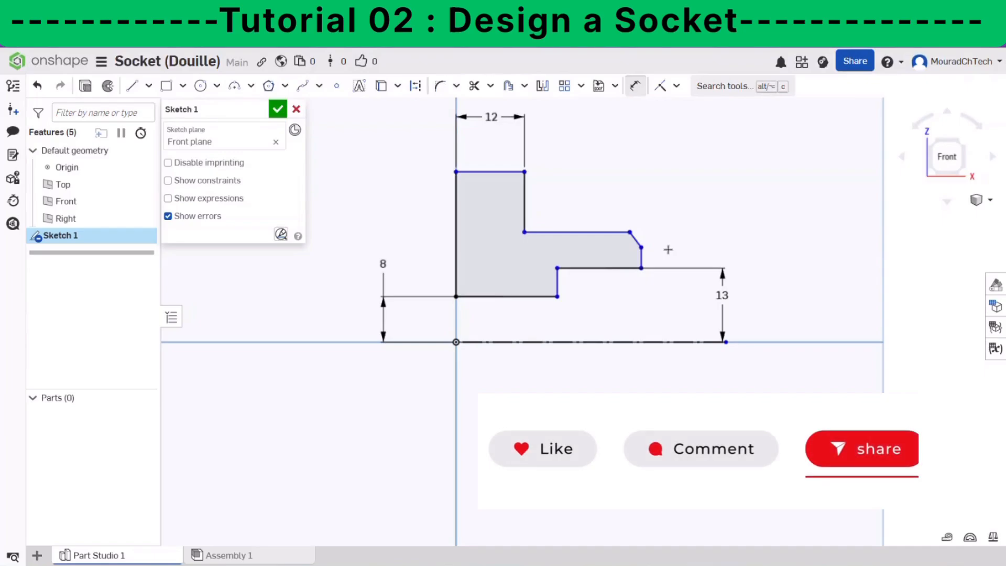
# Step: Dimension the horizontal distance between the flange's inner vertical edge and the profile's far end edge to 26 mm
pyautogui.click(525, 204)
pyautogui.click(641, 257)
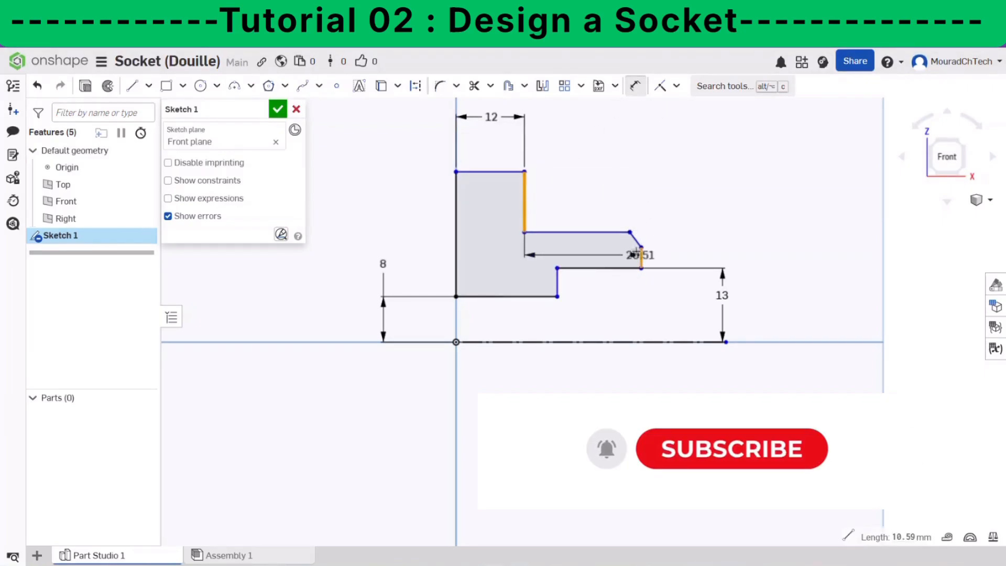
pyautogui.click(603, 144)
pyautogui.write('26')
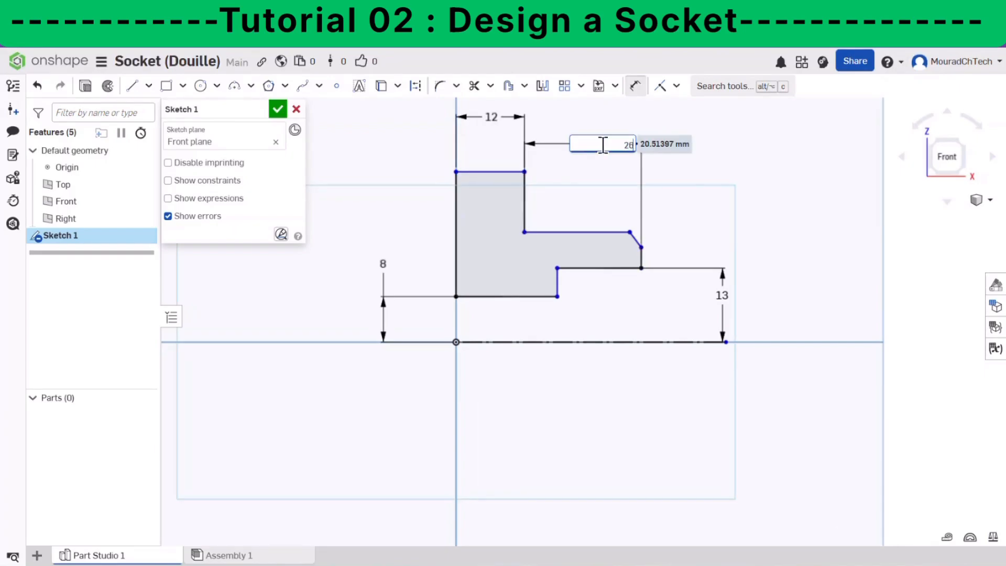
pyautogui.press('Return')
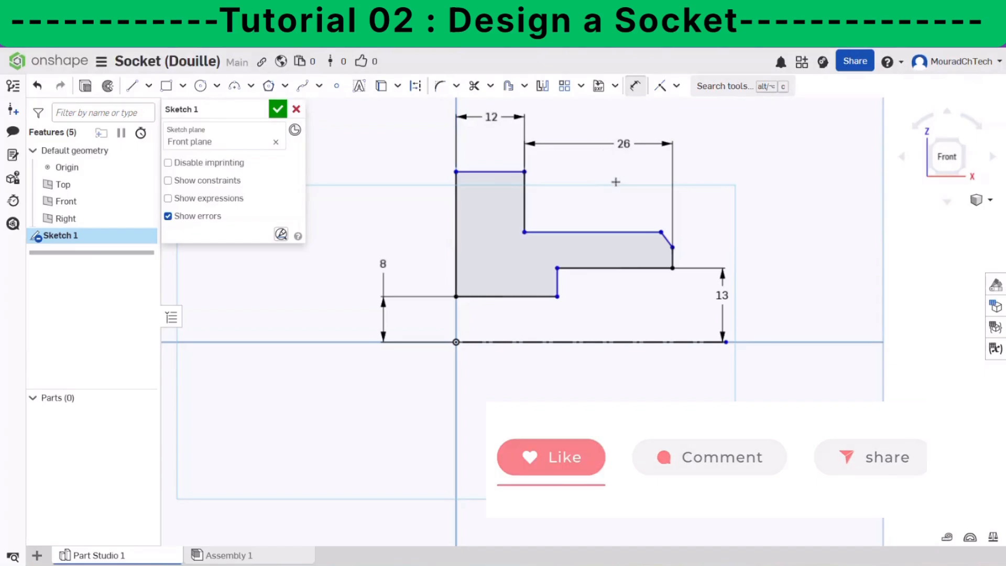
# Step: Dimension the distance between the construction centerline and the upper horizontal edge of the narrower body section to 20 mm
pyautogui.click(603, 232)
pyautogui.click(624, 341)
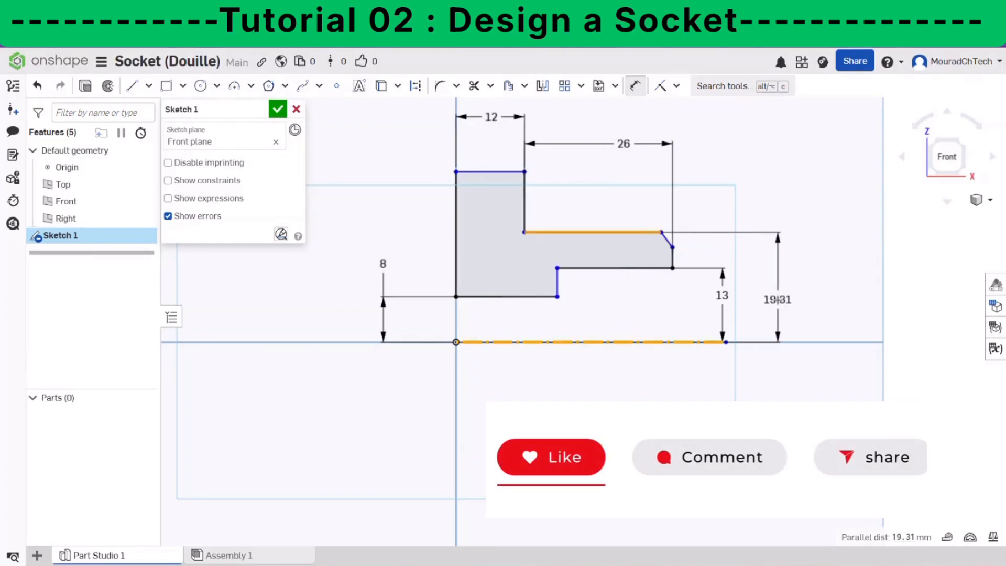
pyautogui.click(765, 292)
pyautogui.write('20')
pyautogui.press('Return')
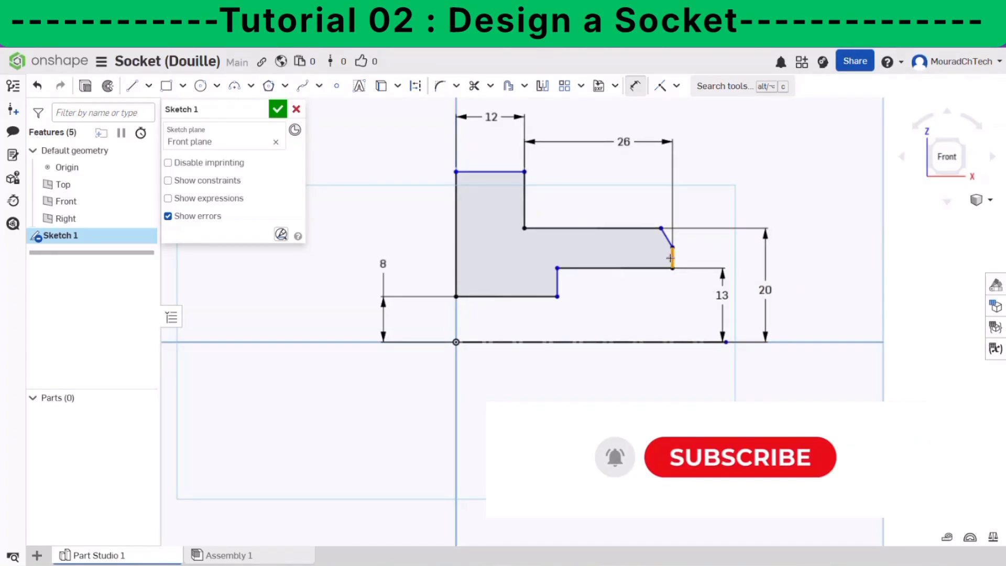
# Step: Dimension the horizontal distance between the lower step's vertical edge and the profile's far end edge to 20 mm
pyautogui.click(557, 287)
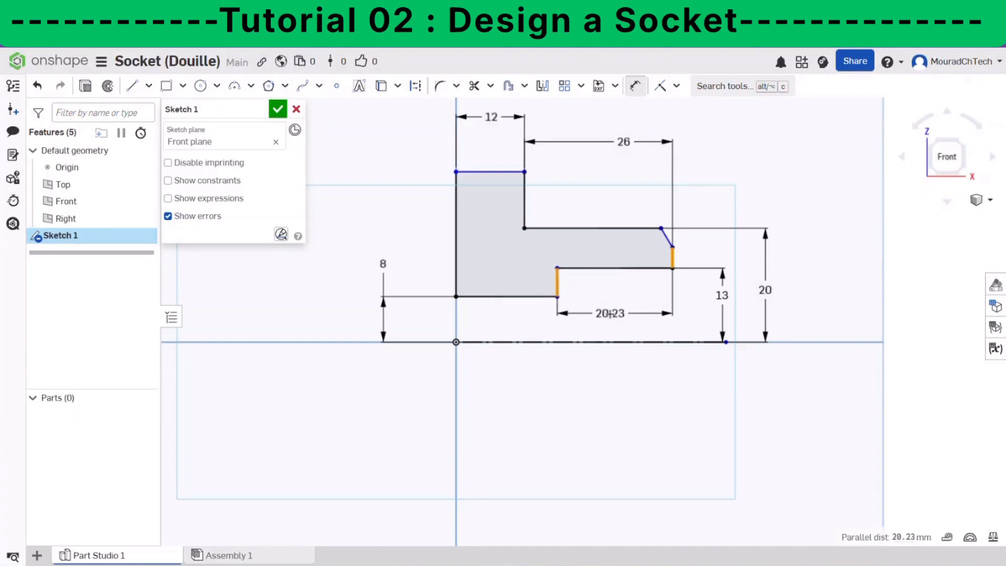
pyautogui.click(609, 313)
pyautogui.write('20')
pyautogui.press('Return')
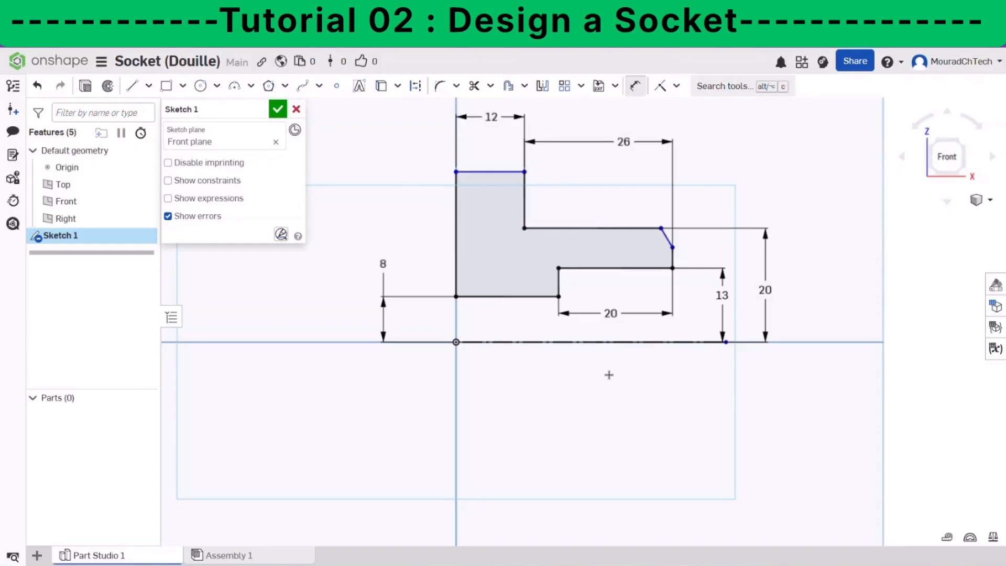
# Step: Dimension the distance between the construction centerline and the flange's top edge to 25 mm
pyautogui.click(490, 171)
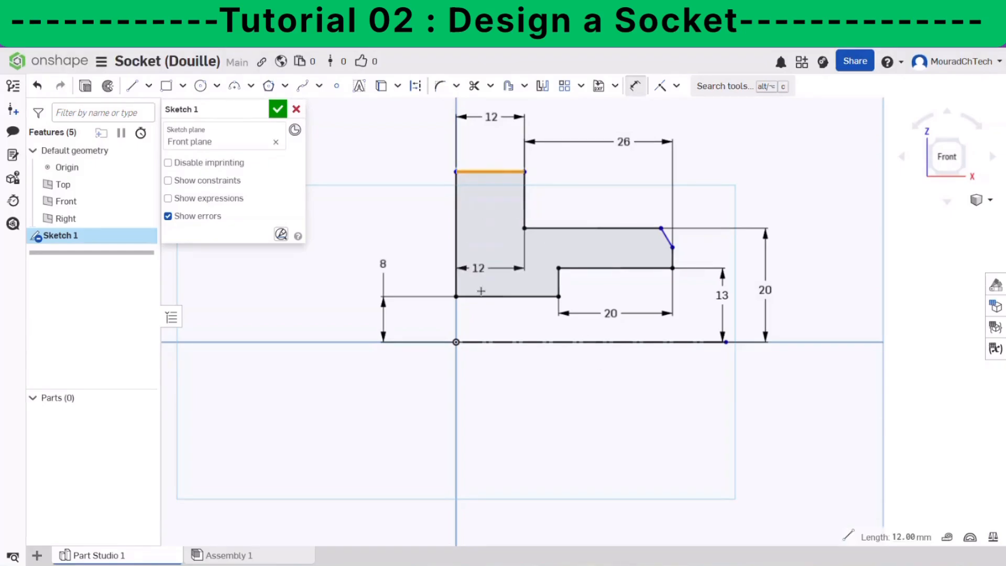
pyautogui.click(485, 342)
pyautogui.click(367, 254)
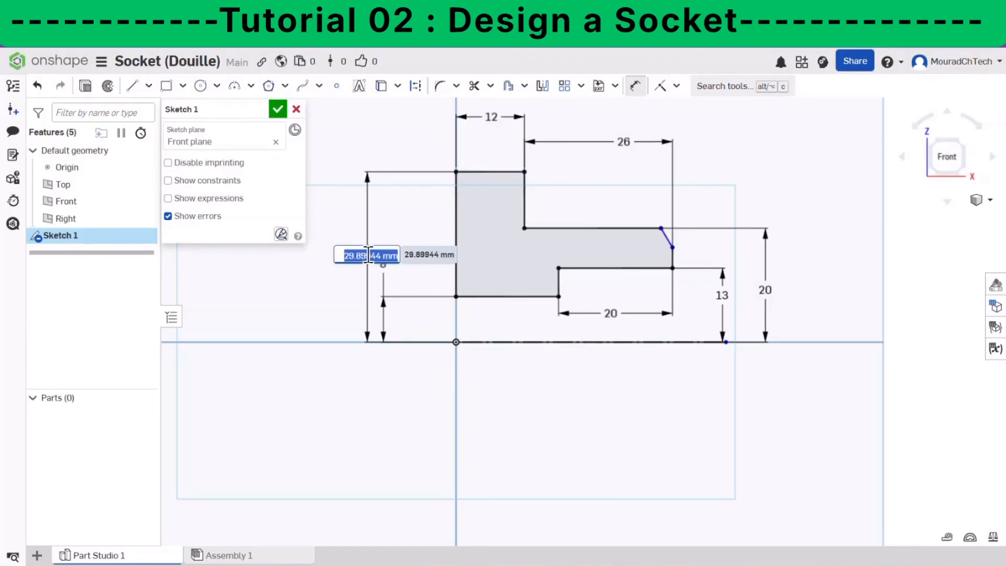
pyautogui.write('25')
pyautogui.press('Return')
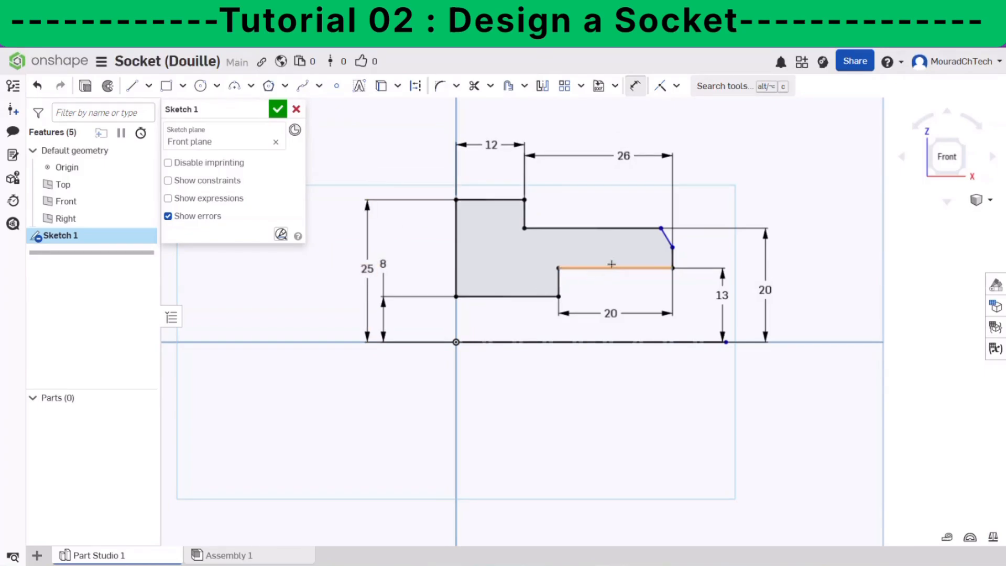
# Step: Dimension the sloped corner at the profile's far end to 2 mm horizontally and 2 mm vertically
pyautogui.click(673, 256)
pyautogui.click(707, 196)
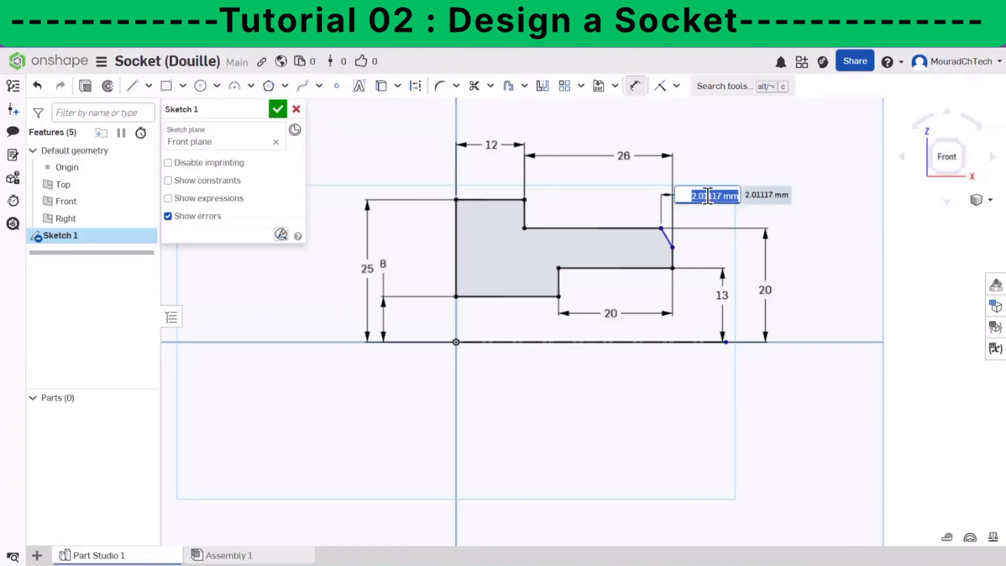
pyautogui.write('2')
pyautogui.press('Return')
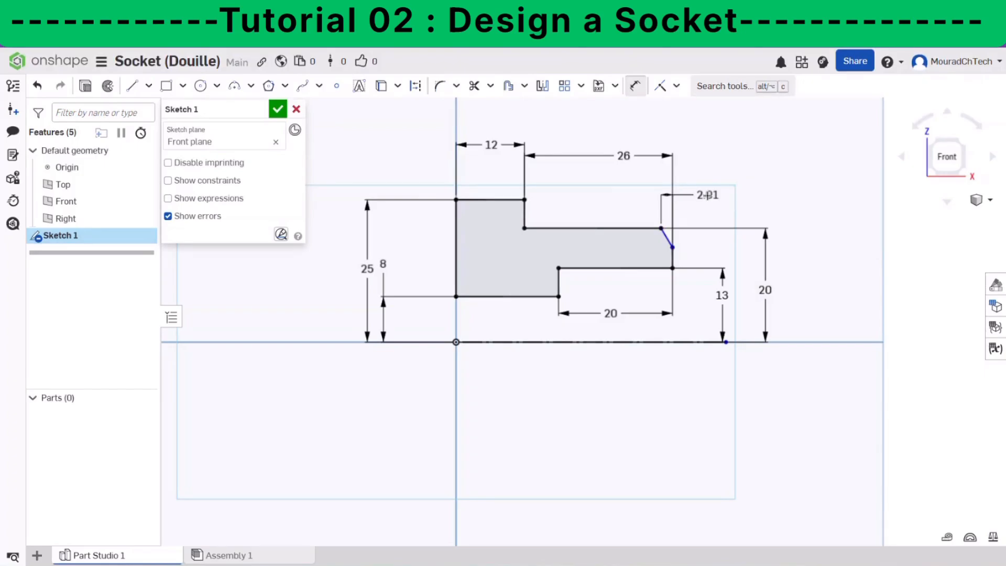
pyautogui.click(666, 236)
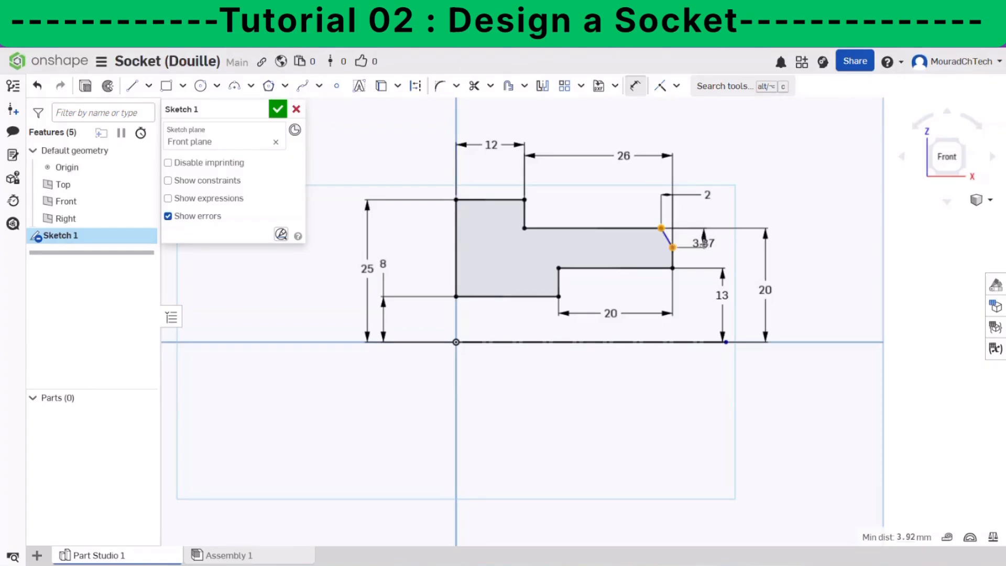
pyautogui.click(704, 243)
pyautogui.write('2')
pyautogui.press('Return')
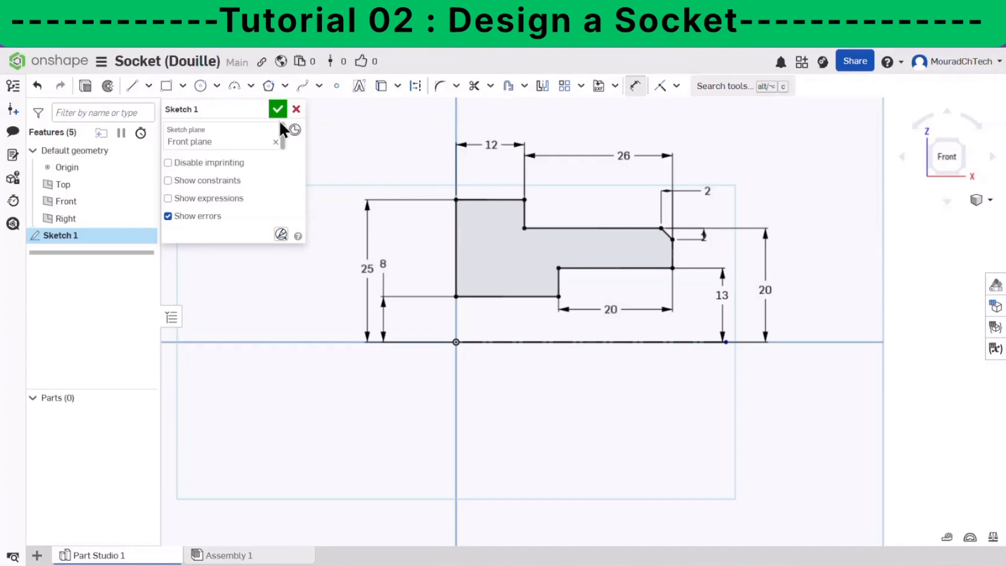
# Step: Revolve the finished profile as a new solid through a full turn around the construction centerline
pyautogui.click(108, 86)
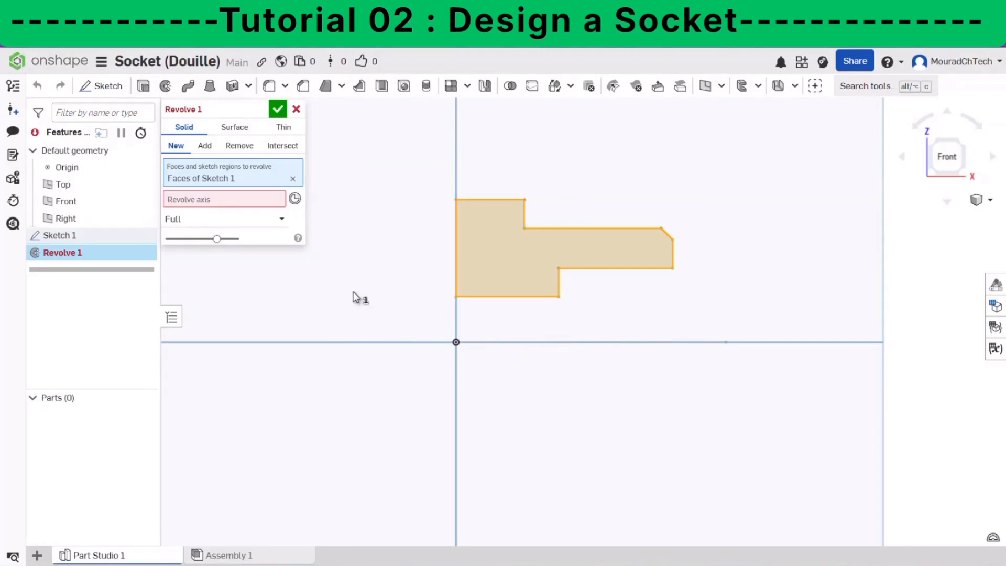
pyautogui.moveTo(618, 275); pyautogui.dragTo(597, 306, button='right')
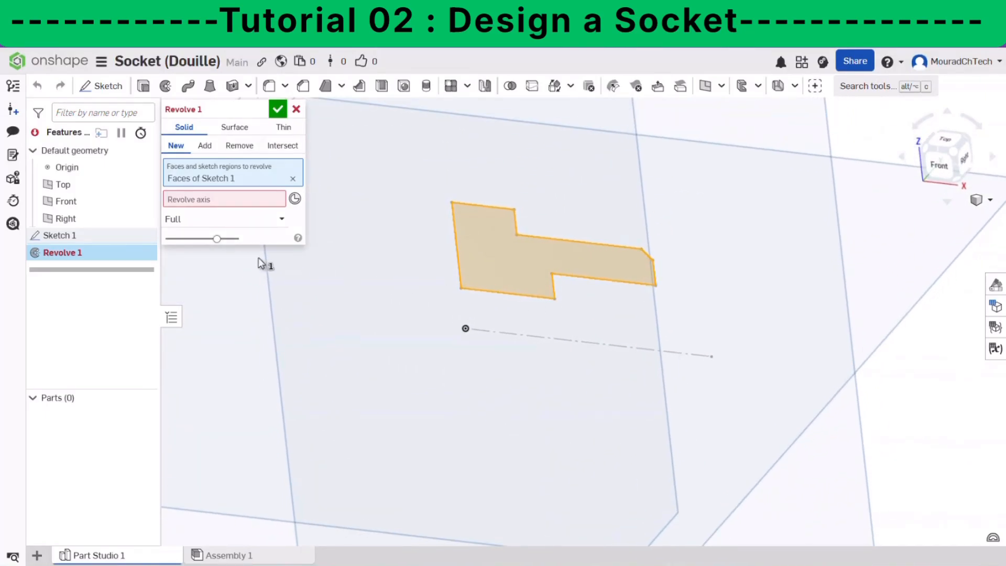
pyautogui.click(263, 199)
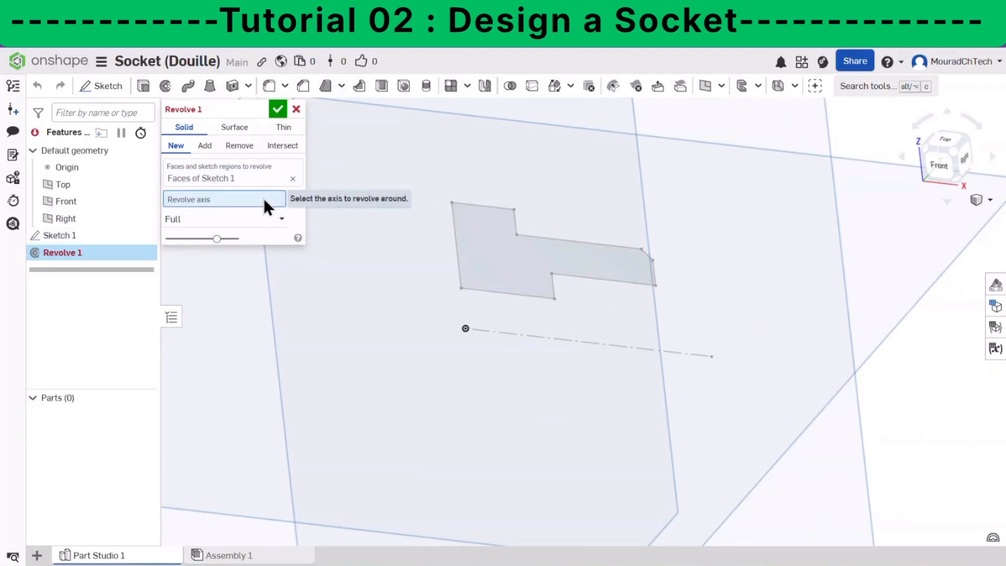
pyautogui.click(491, 332)
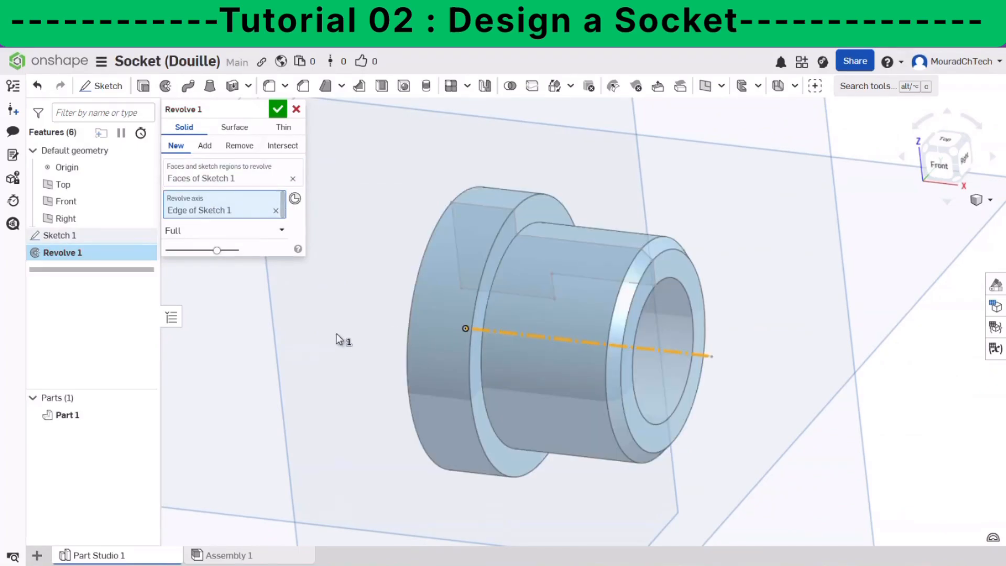
pyautogui.click(281, 109)
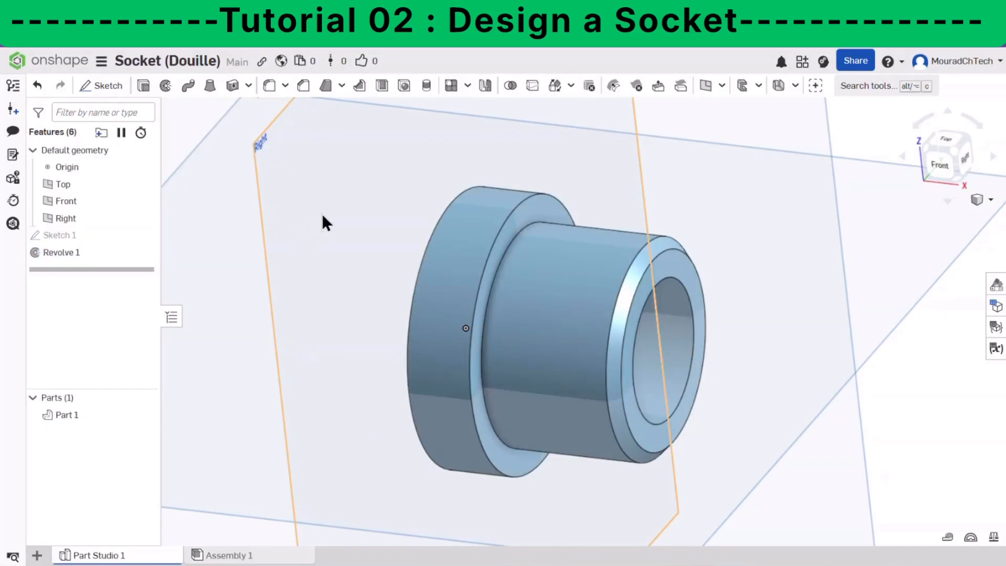
# Step: Hide the Top, Front and Right planes and the origin so only the revolved part is displayed
pyautogui.click(297, 198)
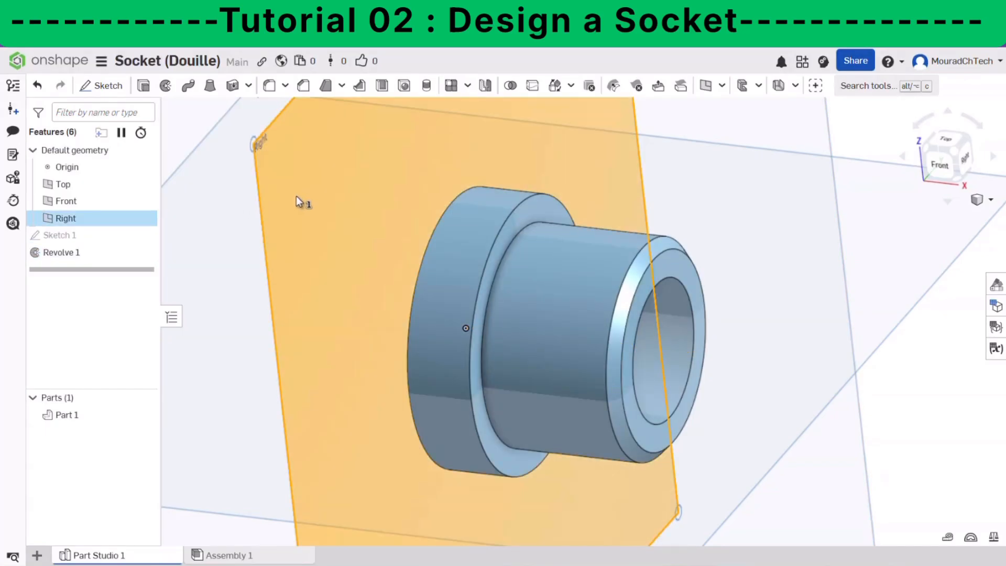
pyautogui.rightClick(297, 197)
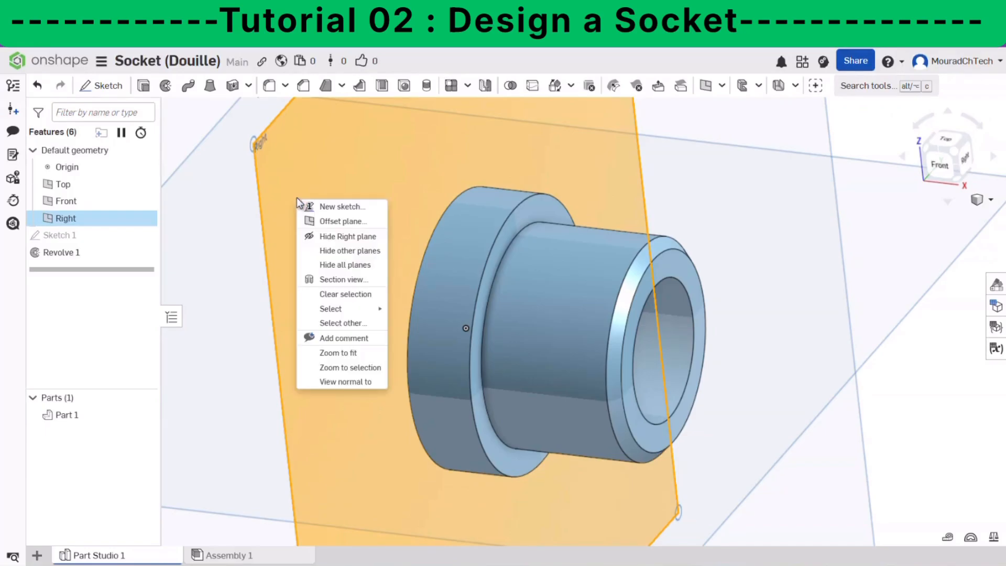
pyautogui.click(316, 234)
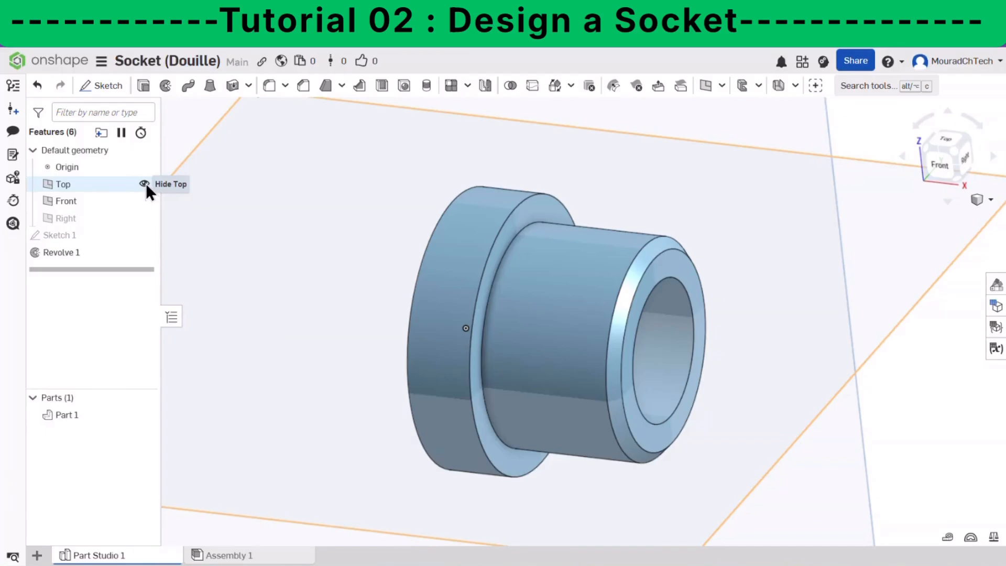
pyautogui.click(145, 184)
pyautogui.click(144, 200)
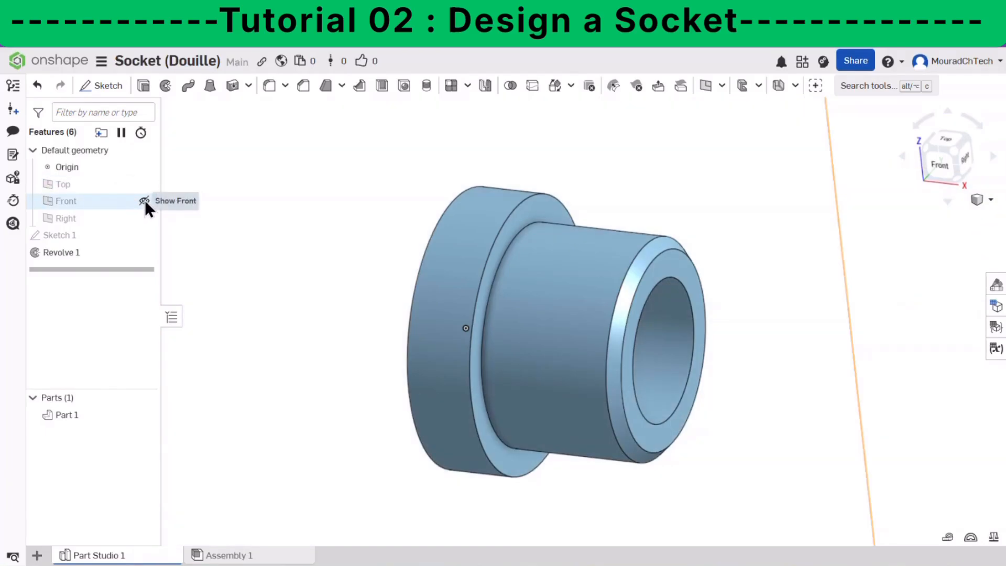
pyautogui.click(143, 219)
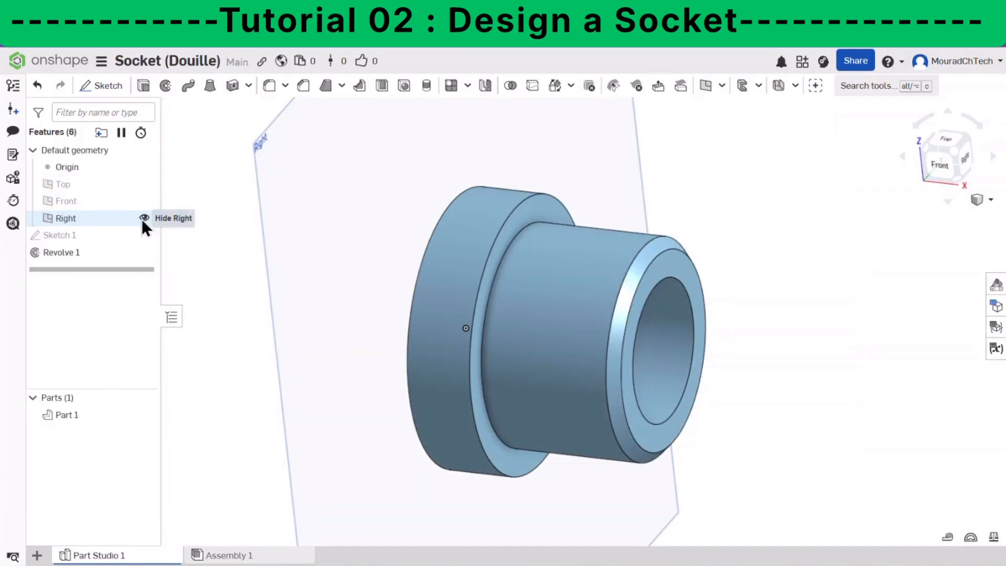
pyautogui.click(143, 218)
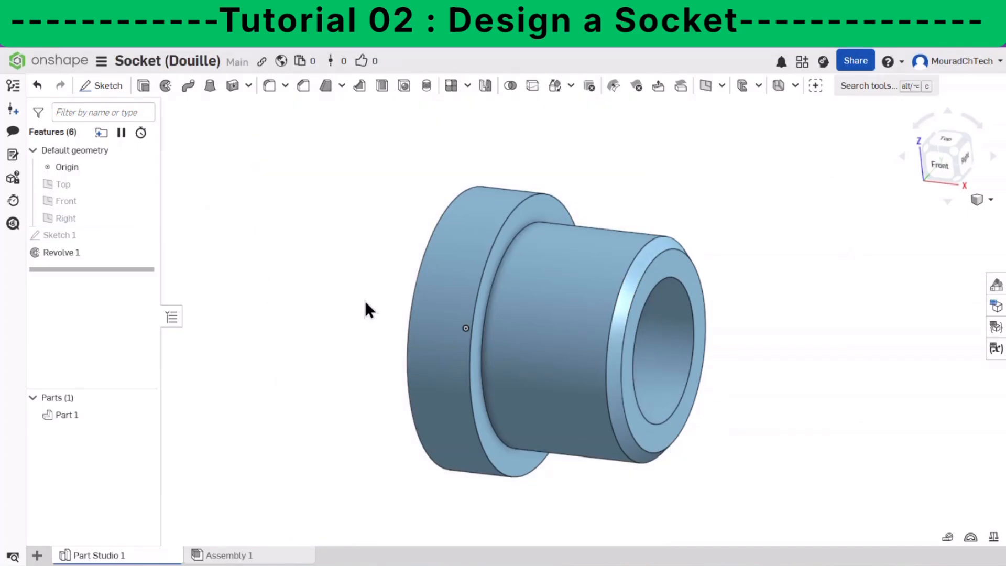
pyautogui.scroll(2, 380, 331)
pyautogui.scroll(-2, 383, 335)
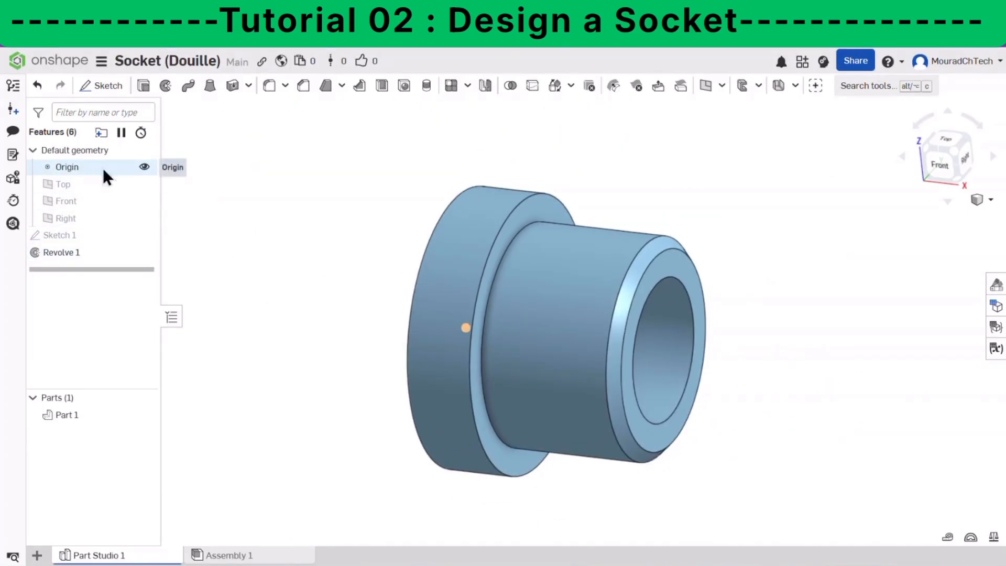
pyautogui.click(147, 166)
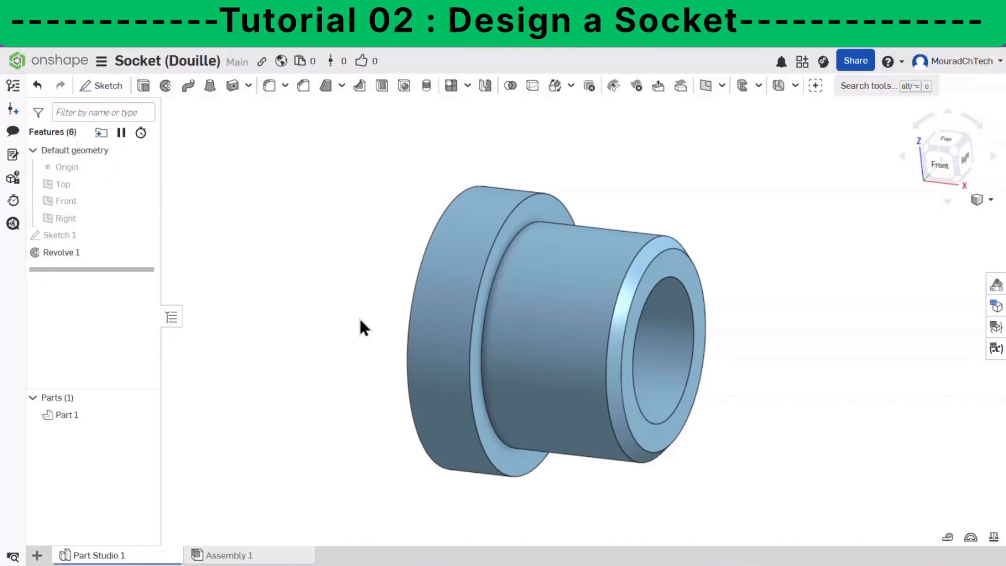
# Step: Examine the socket's stepped bore from the chamfered end and return to an isometric view
pyautogui.moveTo(361, 320); pyautogui.dragTo(649, 341, button='right')
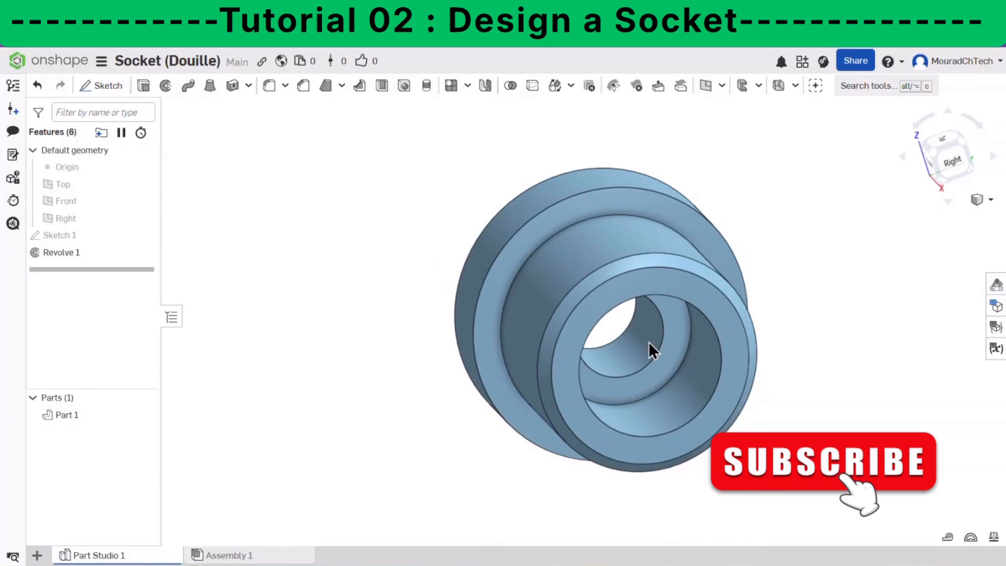
pyautogui.scroll(-2, 650, 342)
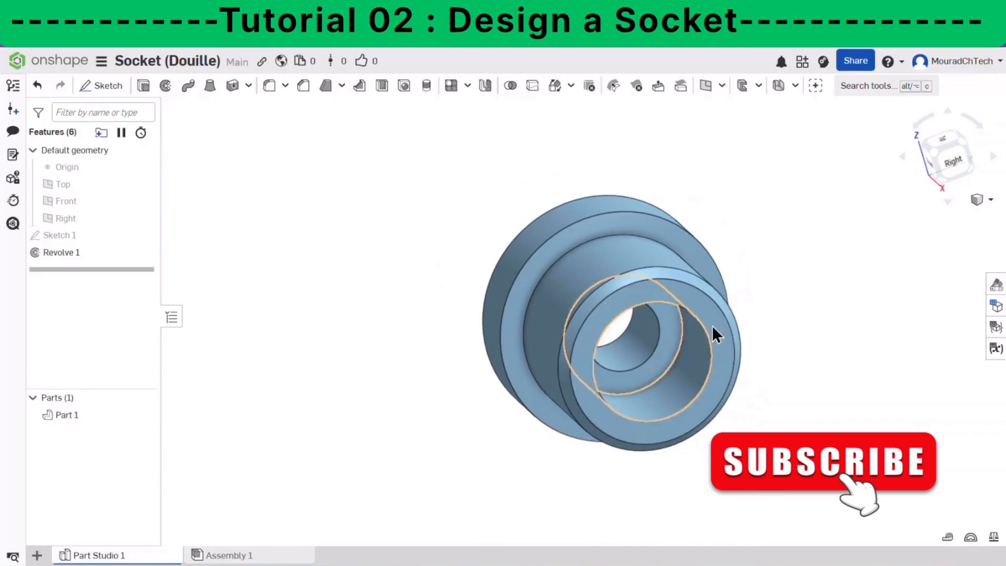
pyautogui.click(933, 153)
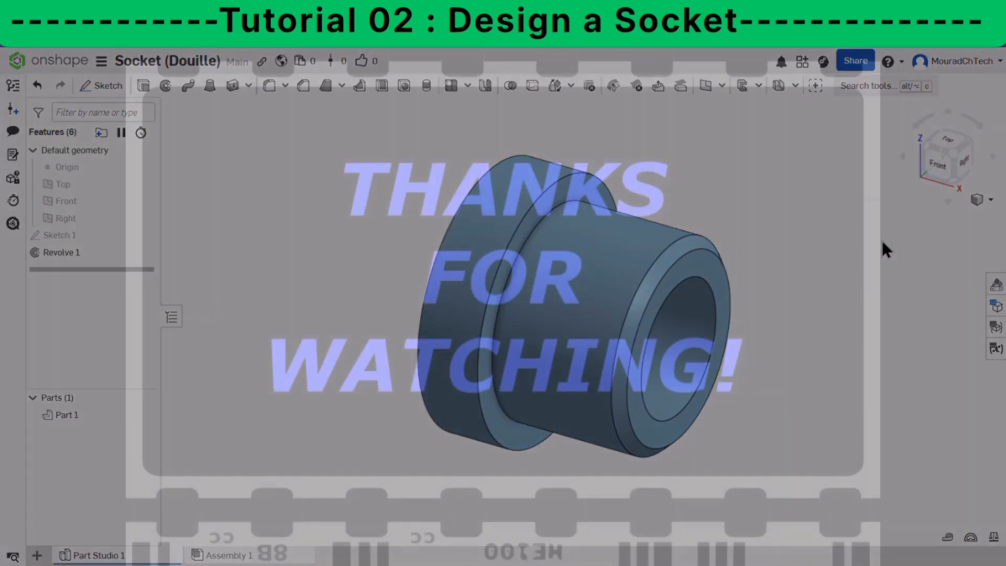